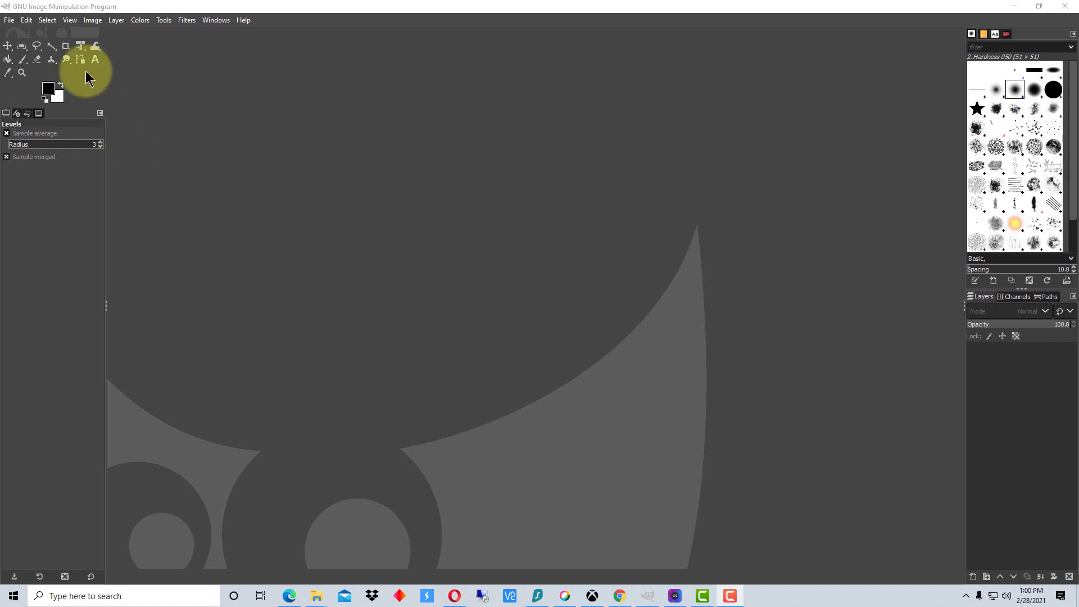
# - In the Open Image dialog, go up to Photos and into the Nikon-D3100IR folder
pyautogui.click(9, 21)
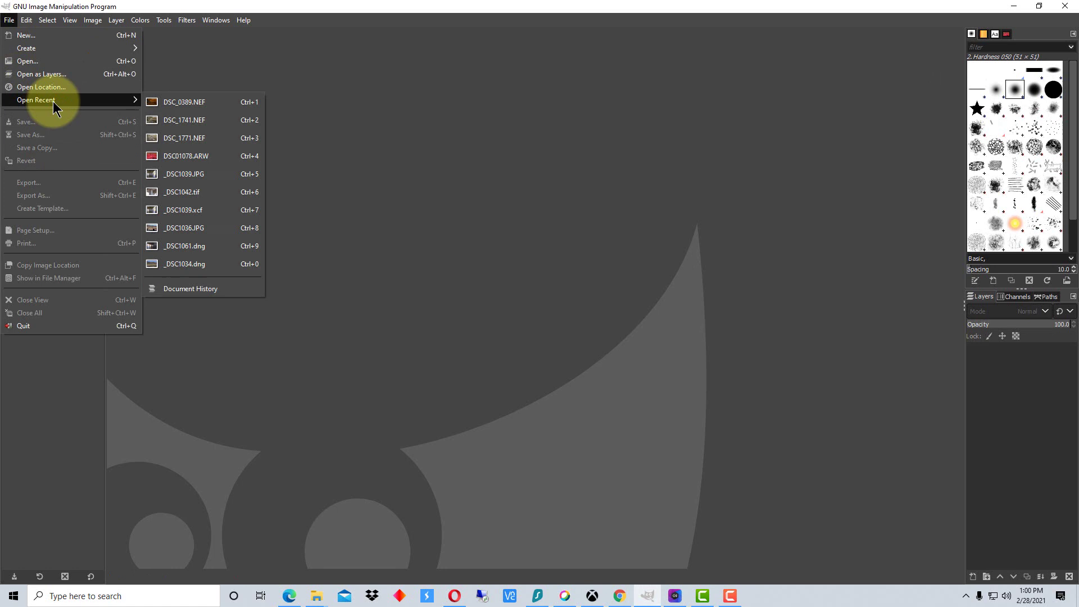
pyautogui.click(53, 62)
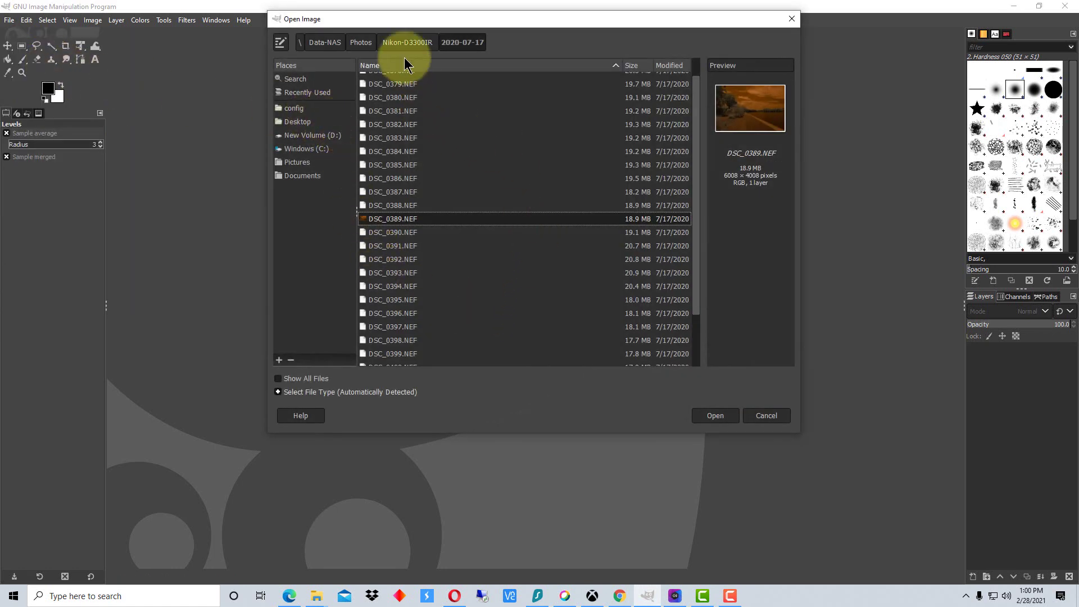
pyautogui.click(361, 43)
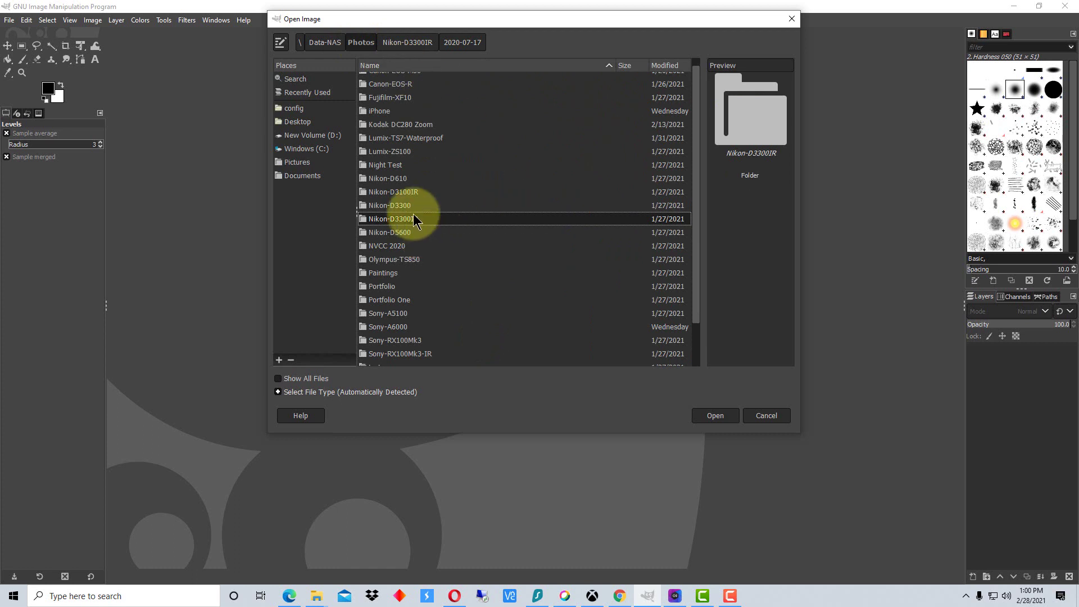
pyautogui.doubleClick(420, 192)
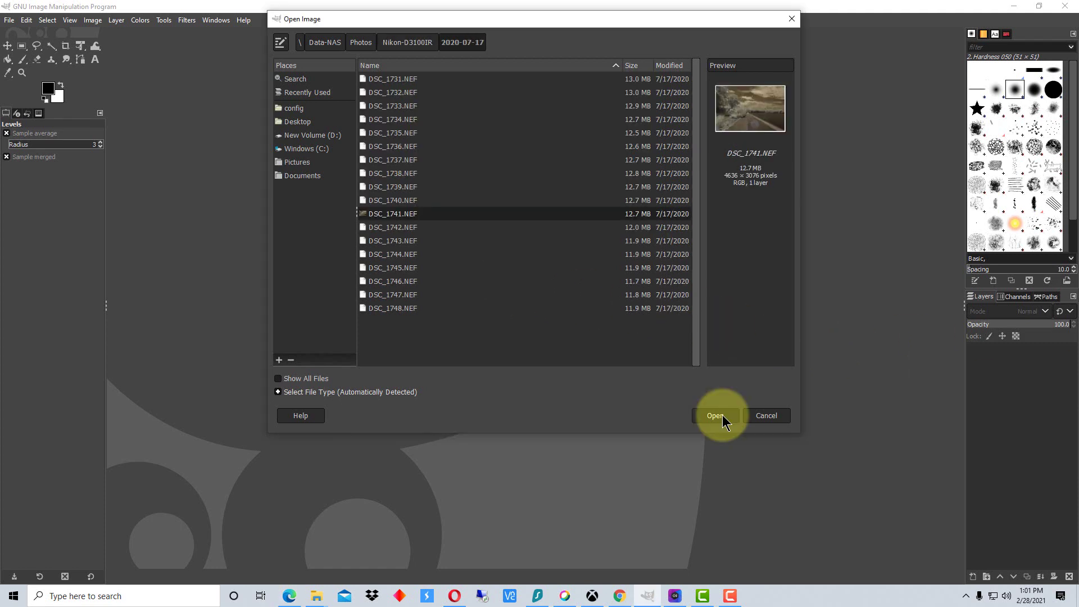
# - Open DSC_1741.NEF, pass it through RawTherapee unedited, and close RawTherapee to return it to GIMP
pyautogui.click(723, 415)
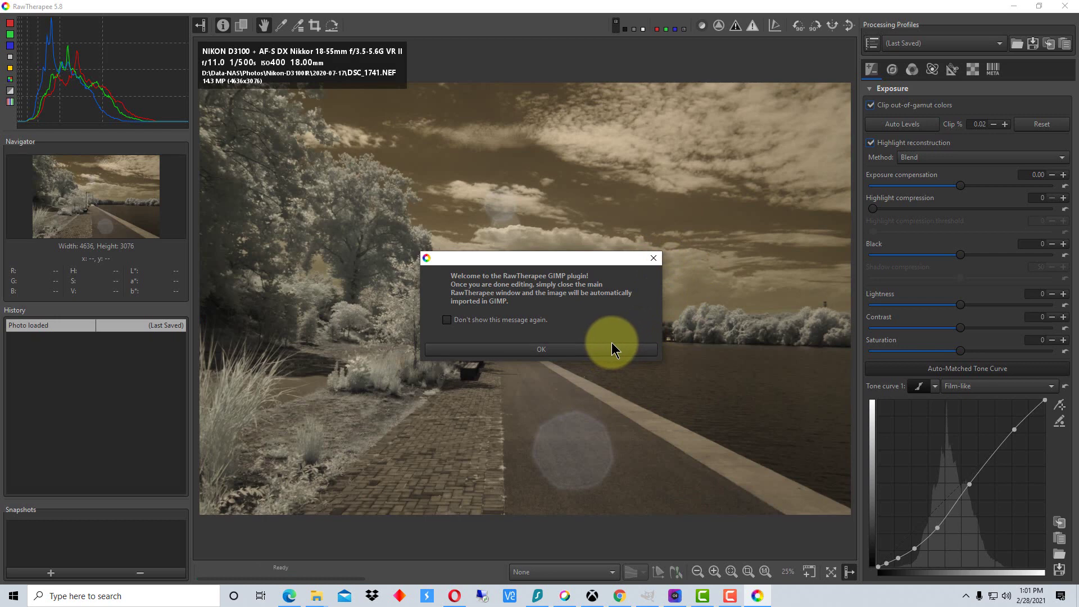
pyautogui.click(598, 348)
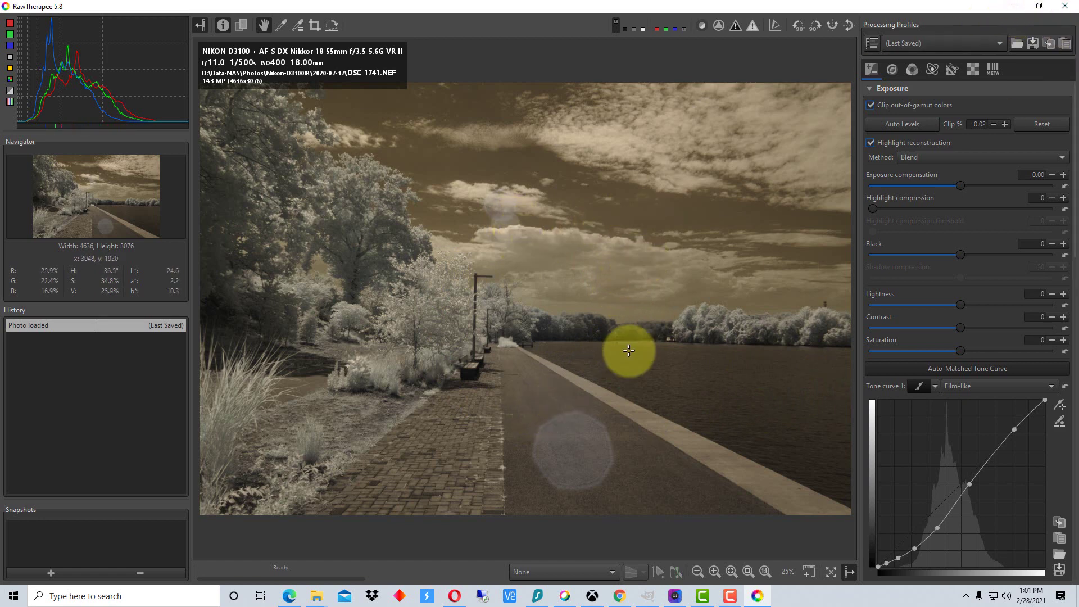
pyautogui.click(1065, 6)
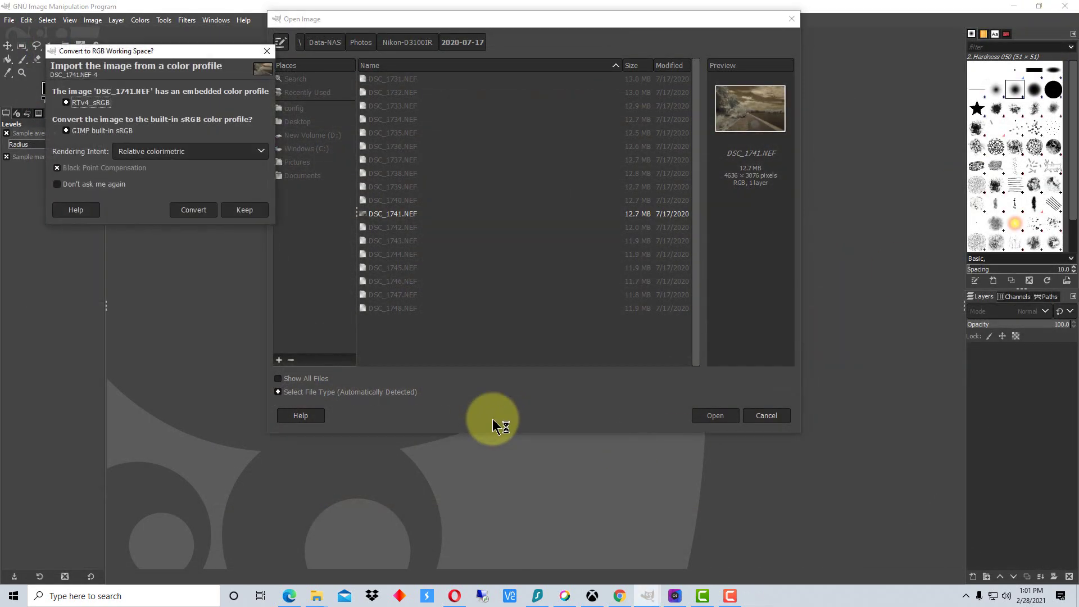
# - Keep DSC_1741's embedded RTv4_sRGB profile instead of converting to built-in sRGB
pyautogui.click(252, 211)
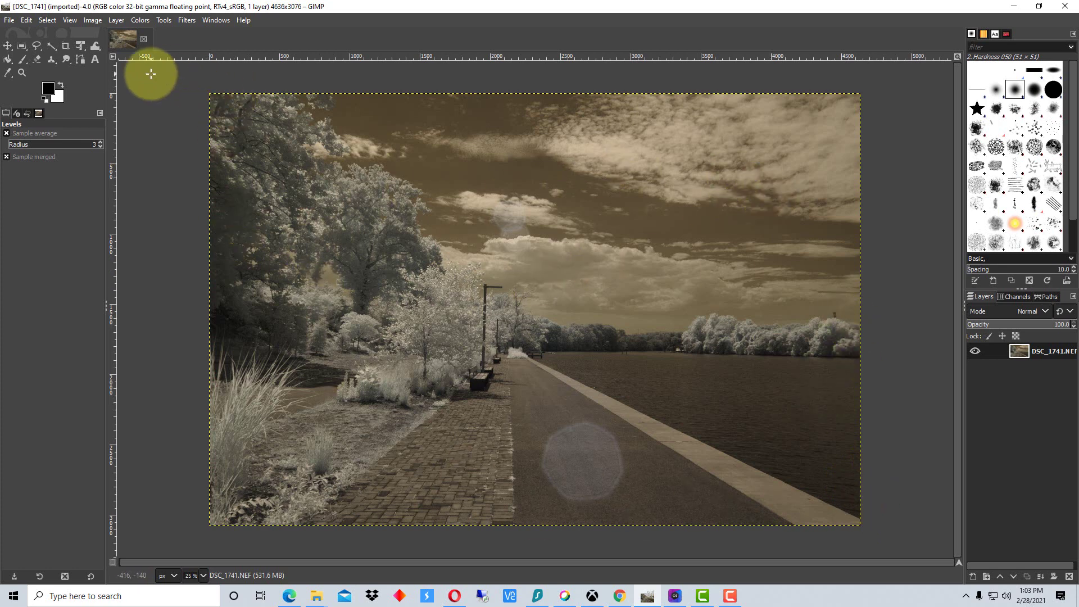
# - Open the Channel Mixer, lower Red in Red and set Blue in Red to 1.000
pyautogui.click(137, 22)
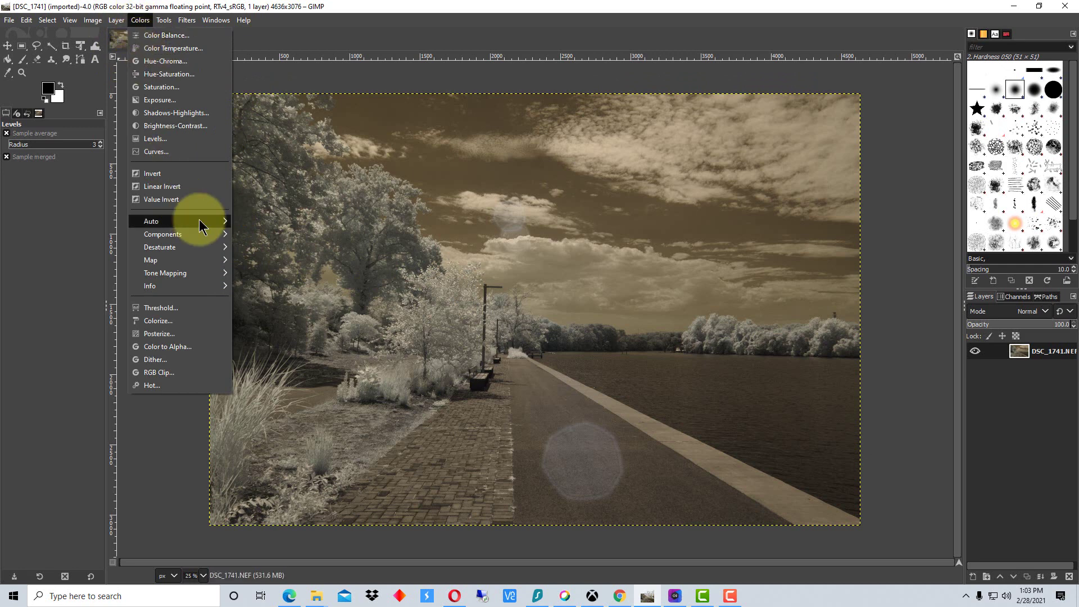
pyautogui.moveTo(204, 234)
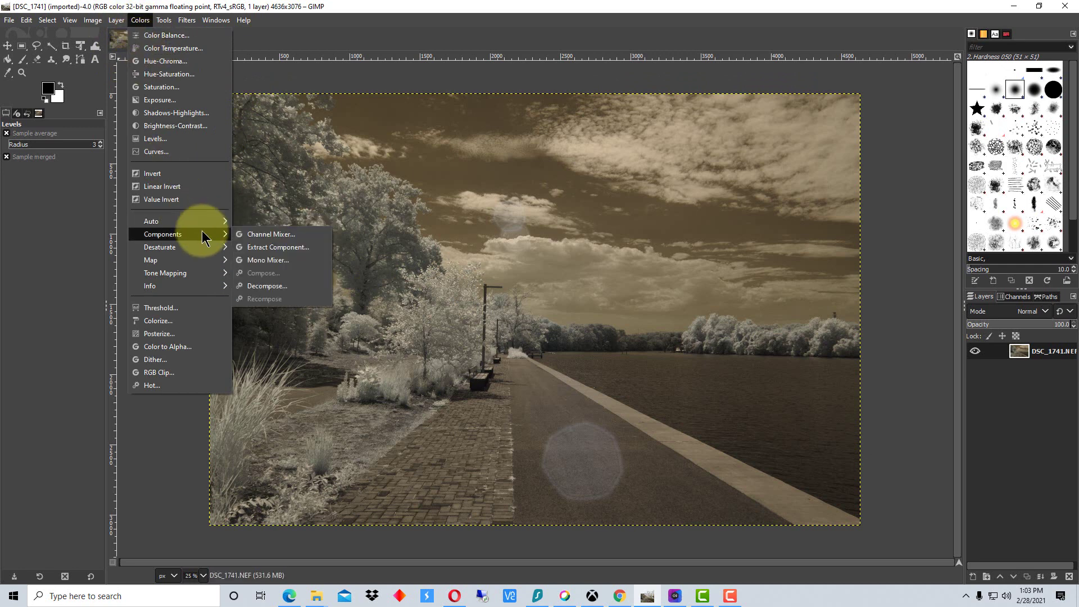
pyautogui.click(264, 234)
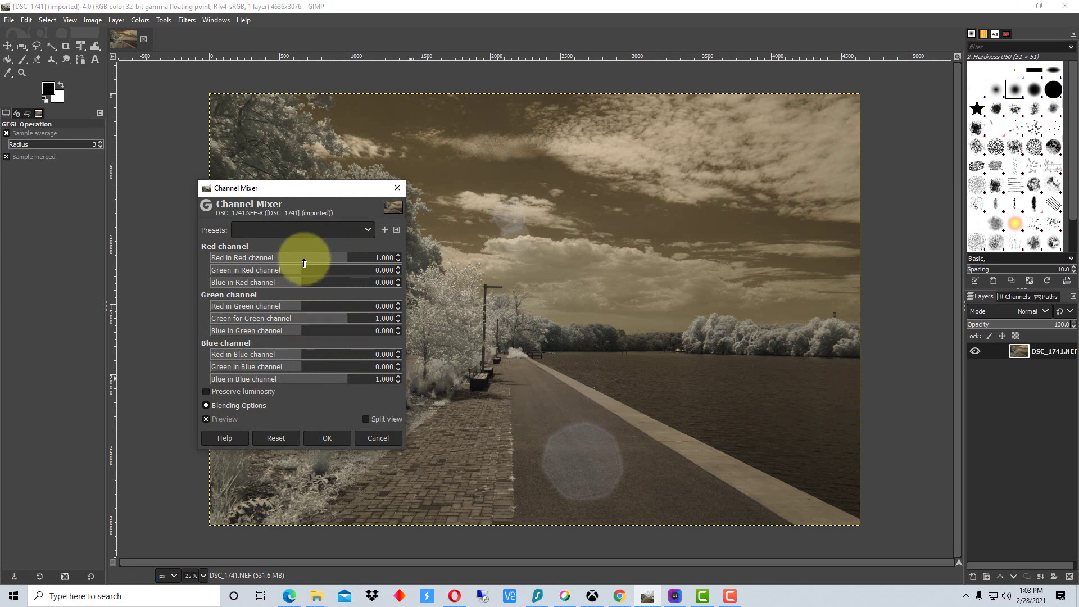
pyautogui.click(303, 261)
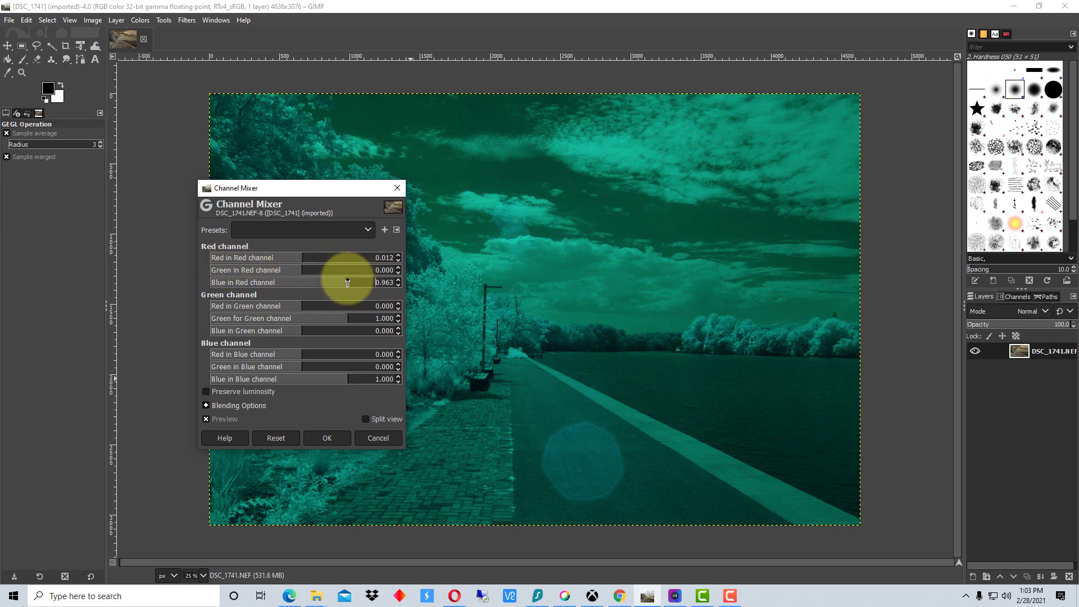
pyautogui.click(347, 282)
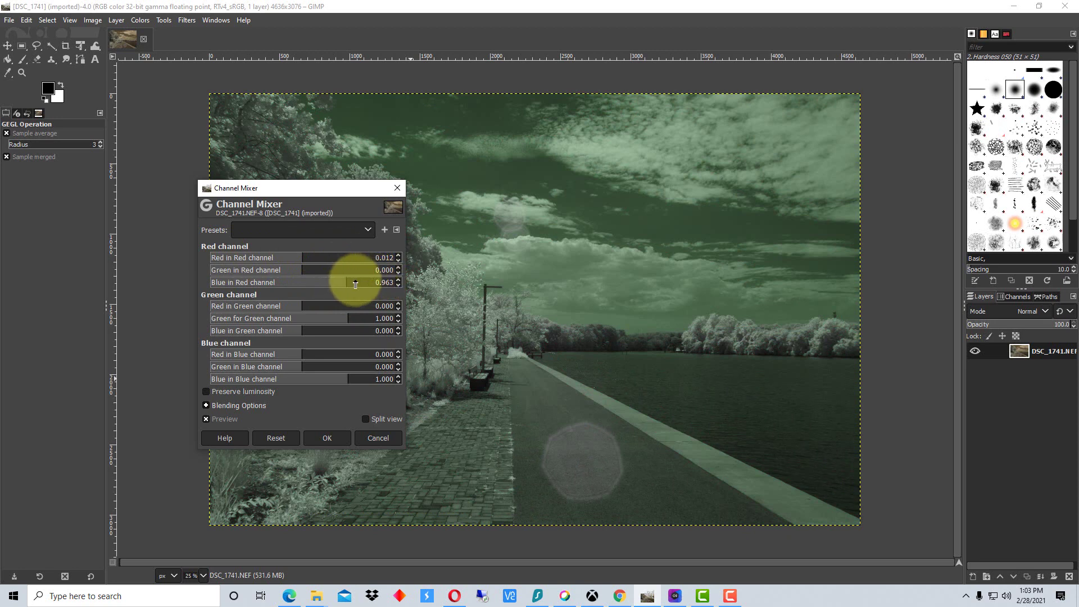
pyautogui.click(391, 288)
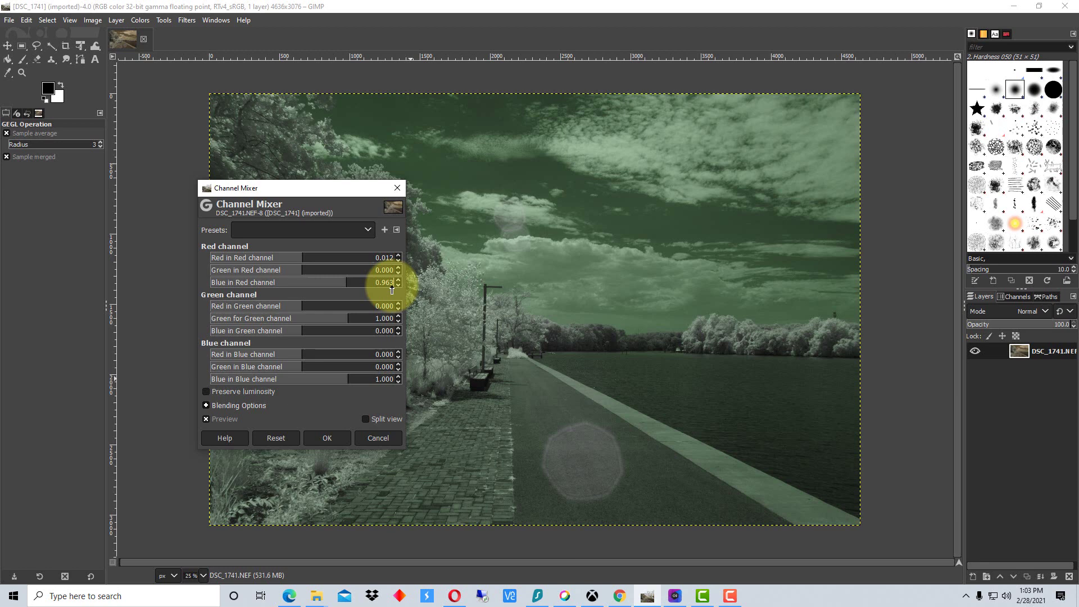
pyautogui.press('Delete')
pyautogui.press('Delete')
pyautogui.press('Delete')
pyautogui.write('1')
pyautogui.press('Return')
# - Set the Red in Red channel amount to exactly 0
pyautogui.click(382, 257)
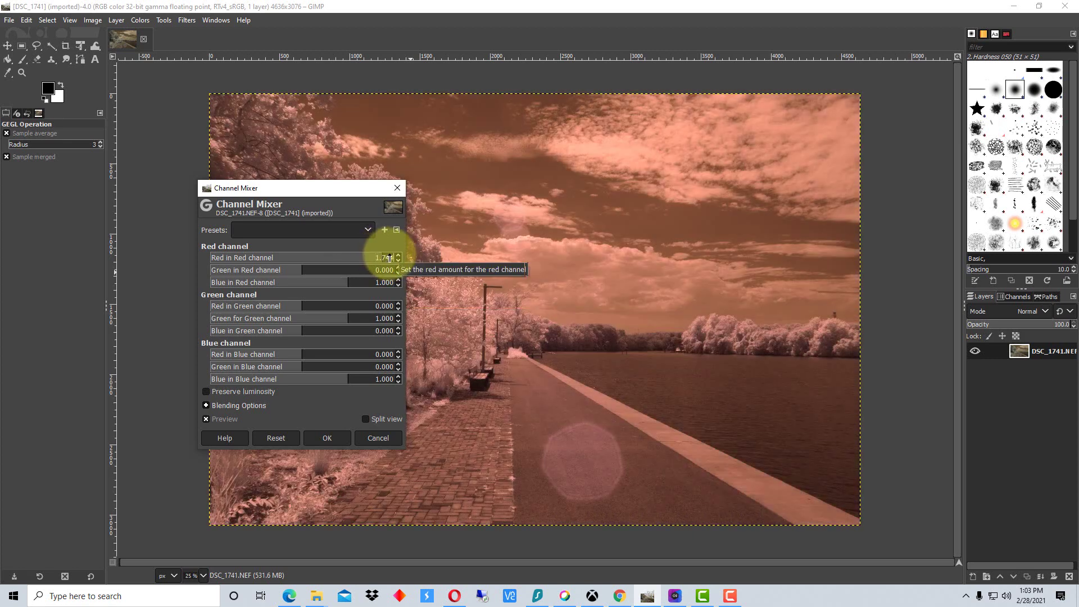
pyautogui.tripleClick(390, 258)
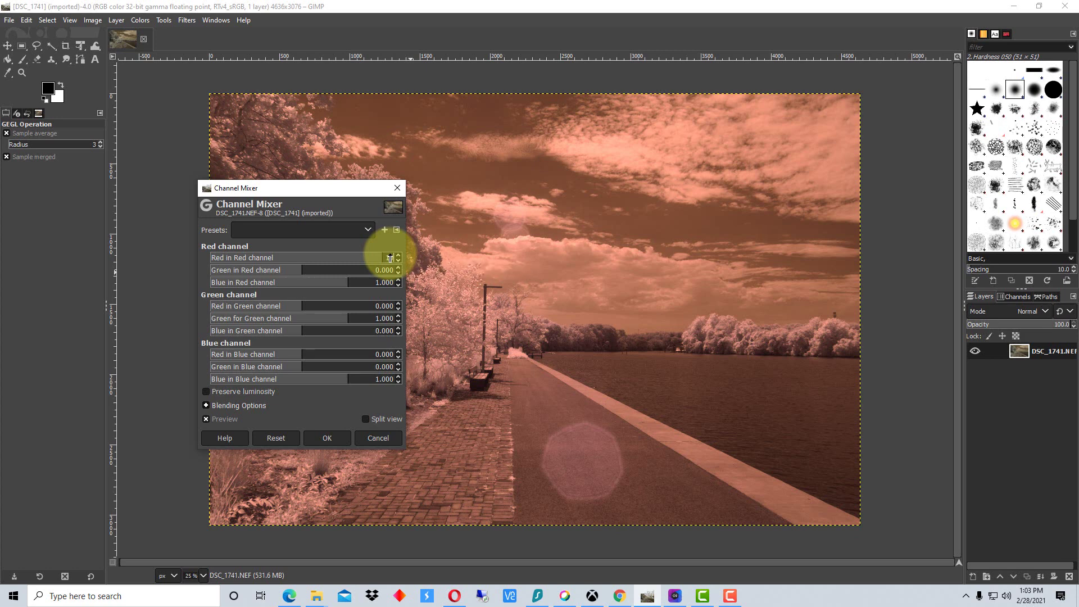
pyautogui.write('2')
pyautogui.press('Return')
pyautogui.press('BackSpace')
pyautogui.press('BackSpace')
pyautogui.press('BackSpace')
pyautogui.press('BackSpace')
pyautogui.press('BackSpace')
pyautogui.write('0')
pyautogui.press('Return')
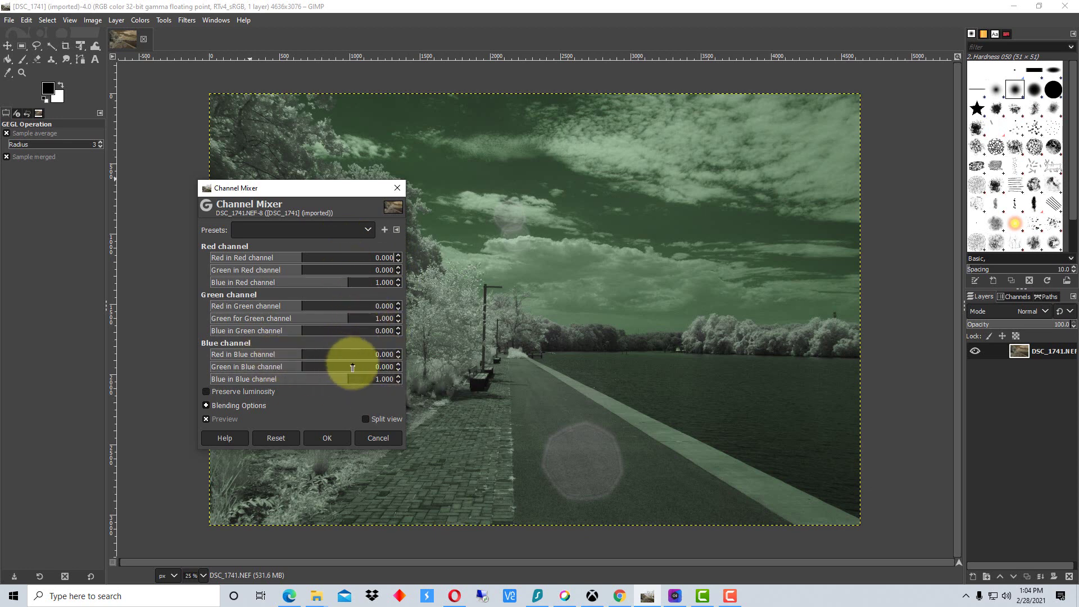
# - Set Blue in Blue to 0 and Red in Blue to about 1.000, then apply the mix
pyautogui.click(304, 375)
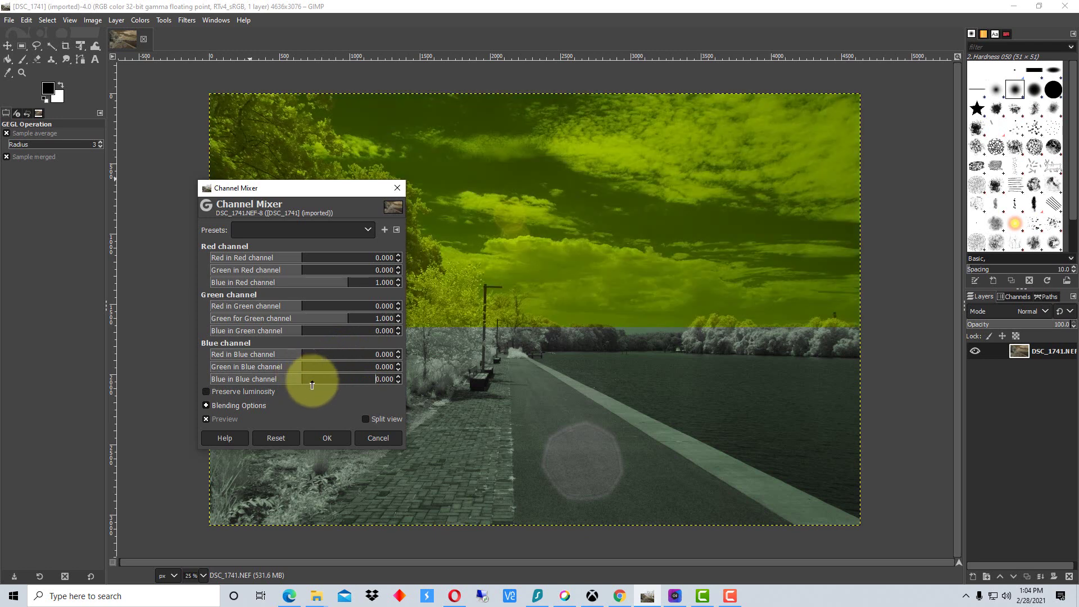
pyautogui.click(352, 349)
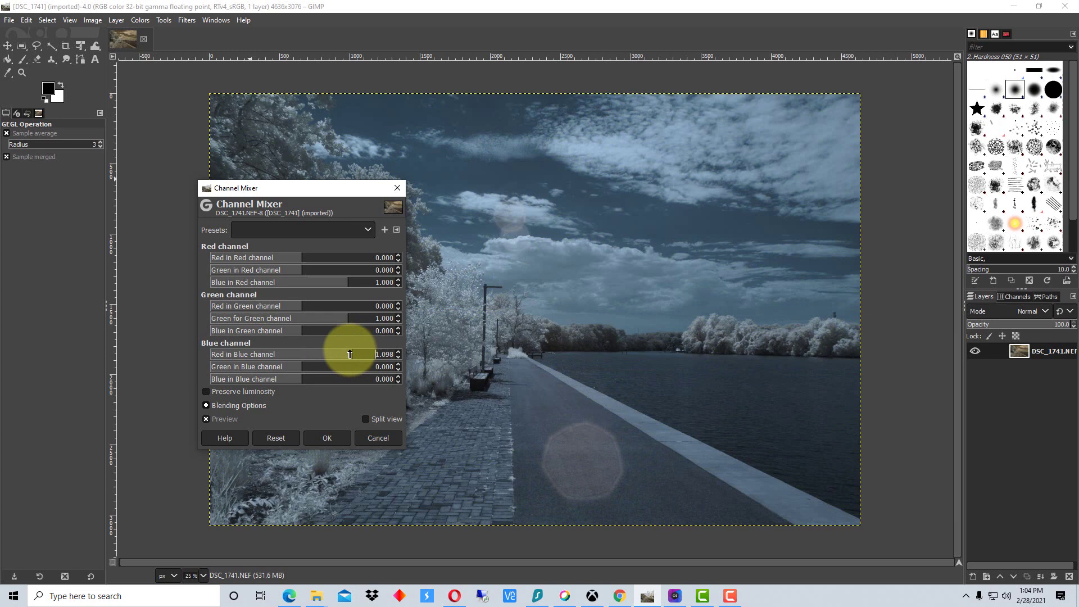
pyautogui.click(350, 354)
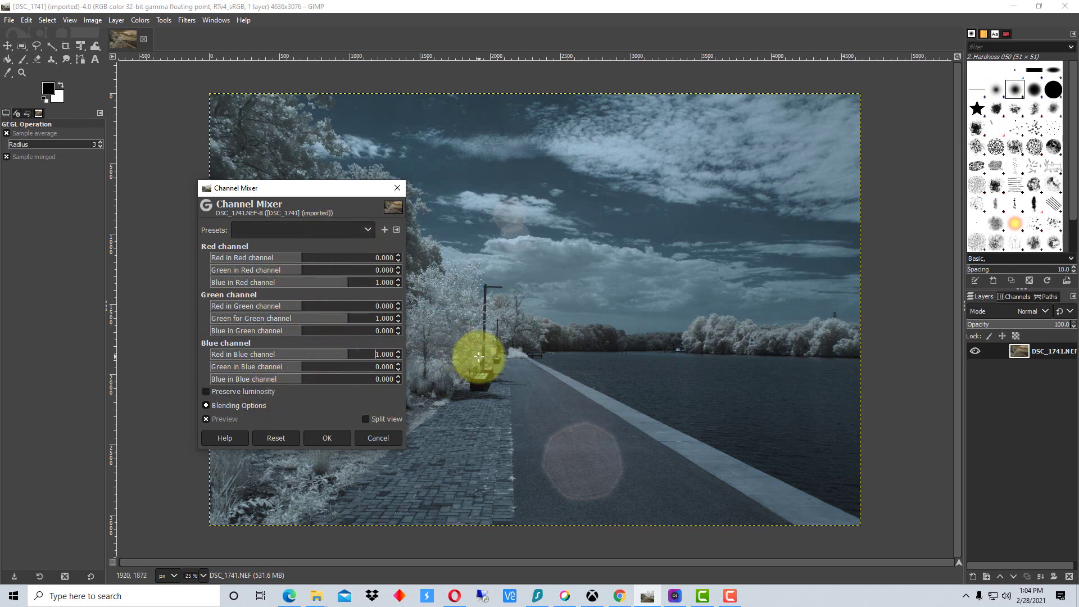
pyautogui.click(327, 439)
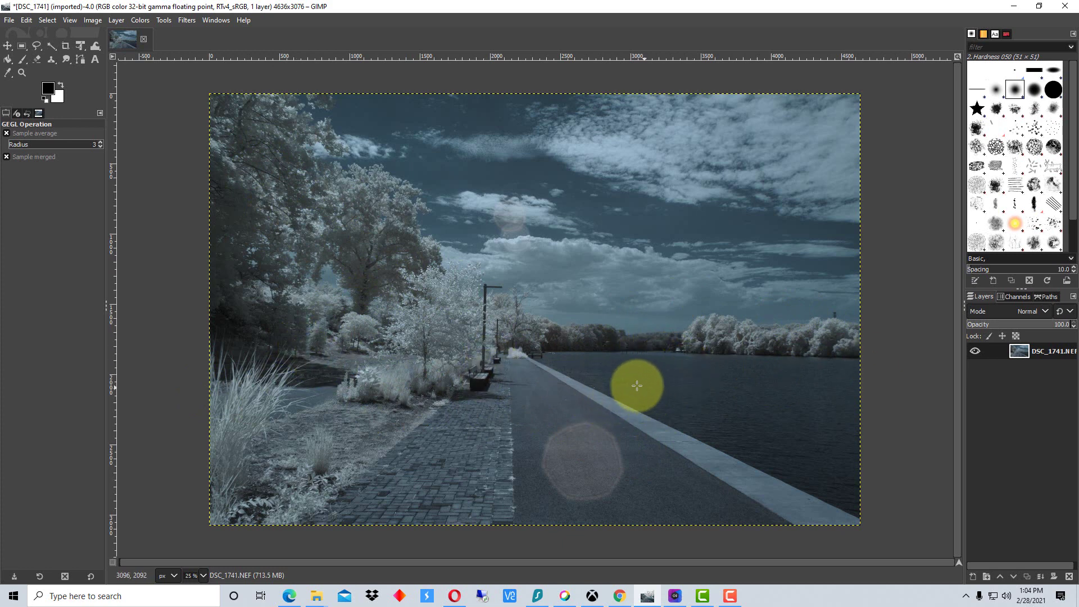
# - Apply Colors > Auto > White Balance to the channel-swapped DSC_1741
pyautogui.click(140, 21)
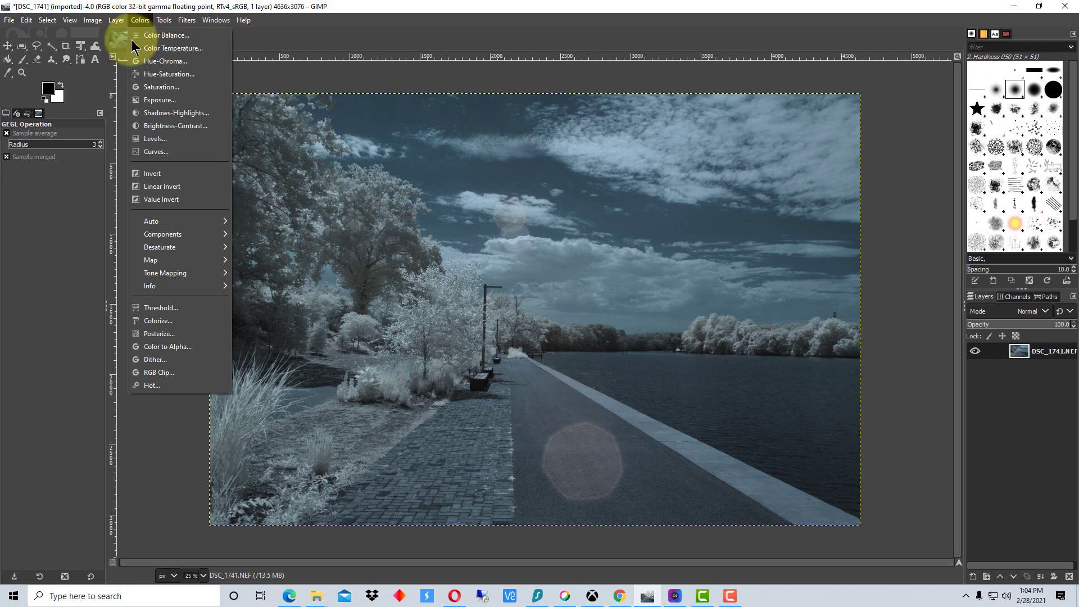
pyautogui.moveTo(187, 221)
pyautogui.click(275, 234)
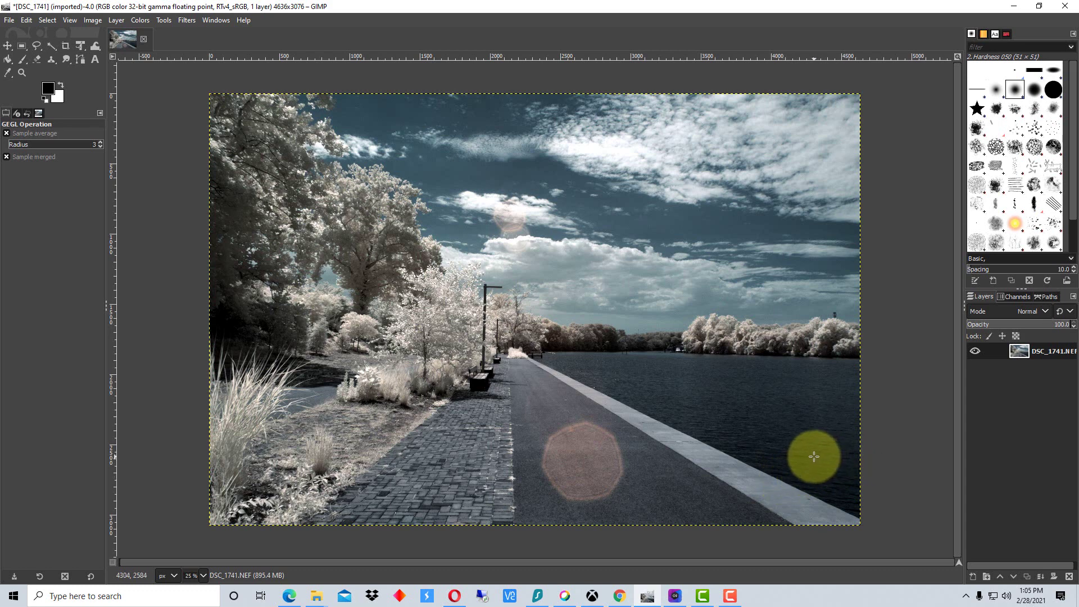
pyautogui.click(140, 21)
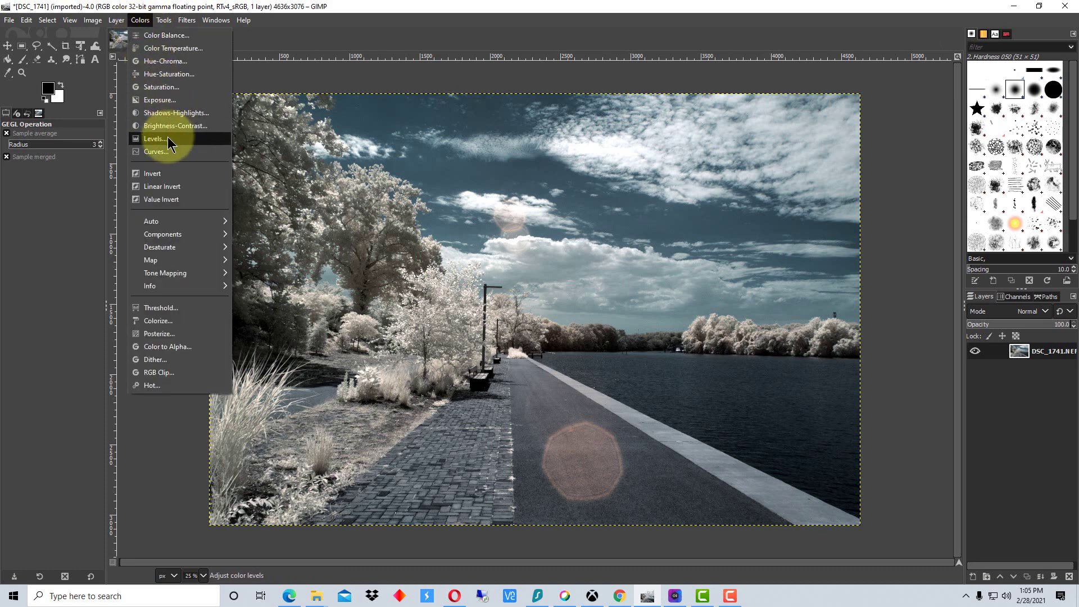
pyautogui.click(208, 138)
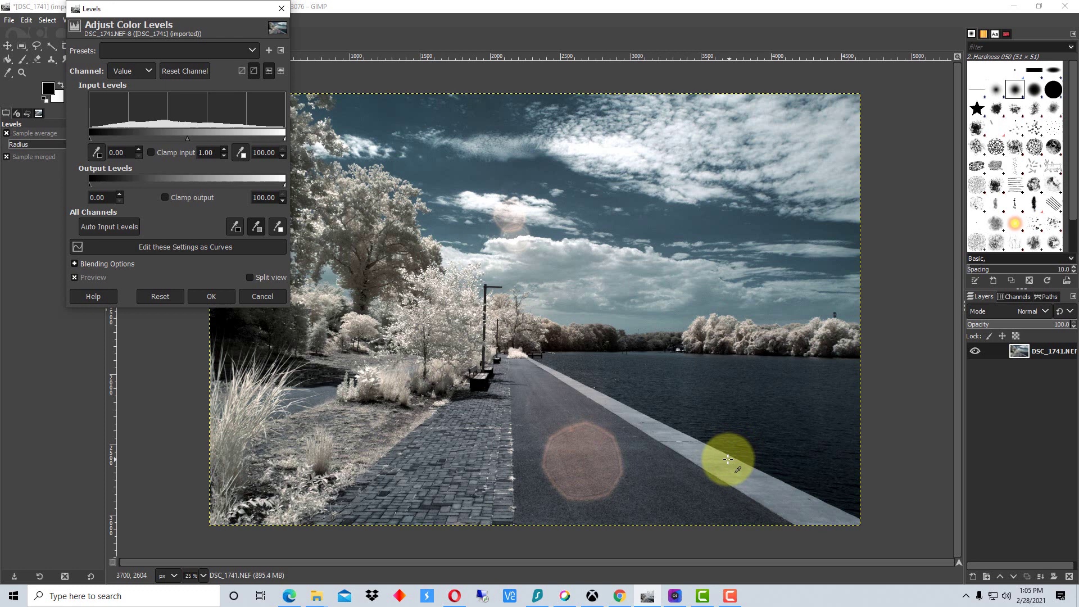
pyautogui.click(665, 484)
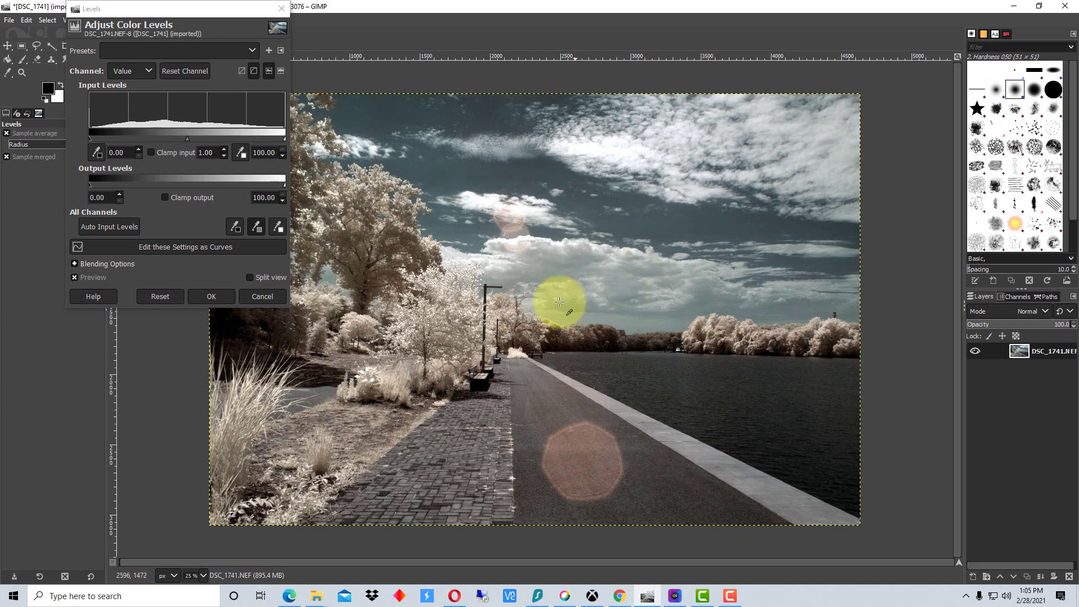
pyautogui.click(278, 228)
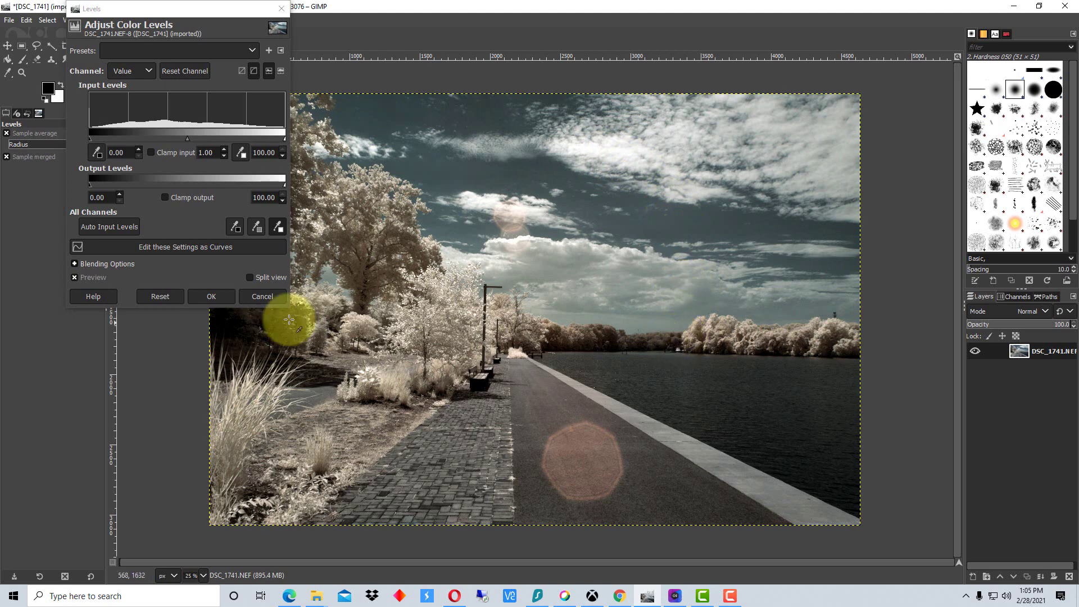
pyautogui.click(261, 295)
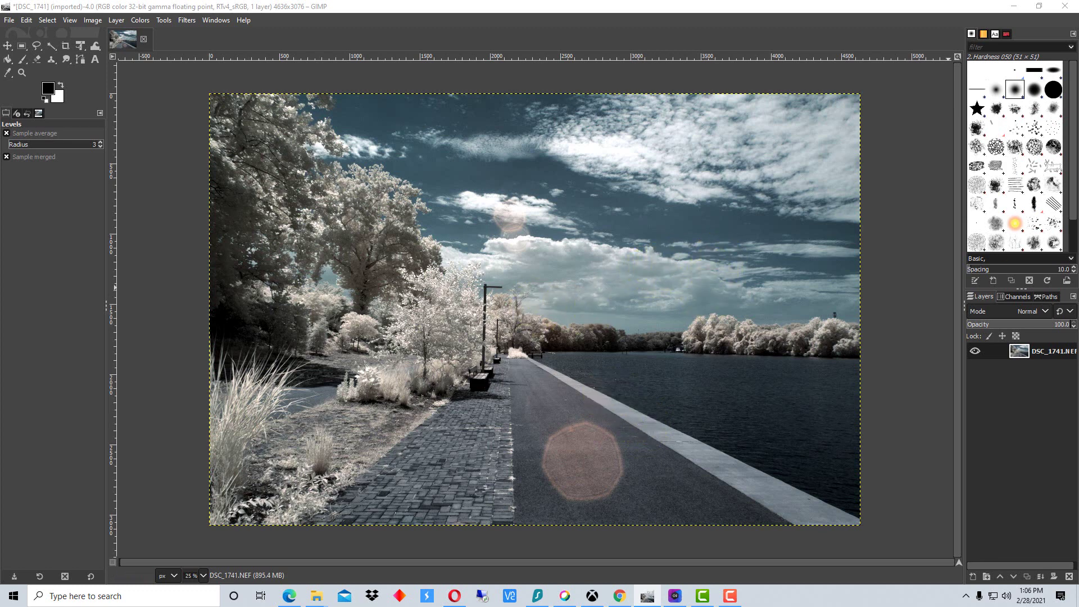
# - Switch over to the Edge browser with Alt+Tab
pyautogui.hotkey('alt', 'Tab')
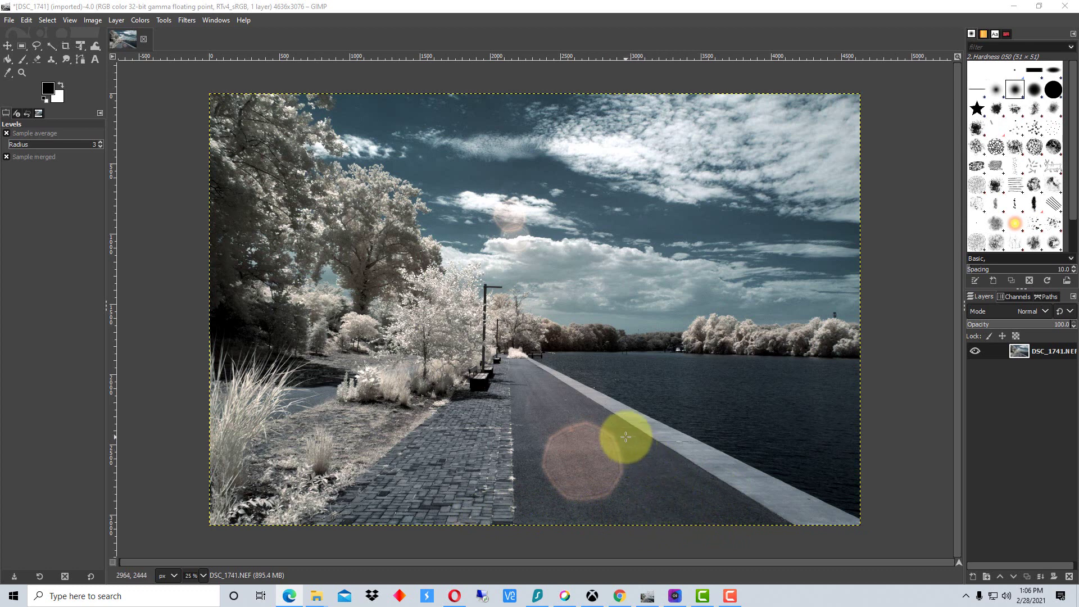
# - Open DSC_0389.NEF from the Photos > Nikon-D3300IR > 2020-07-17 folder
pyautogui.click(10, 22)
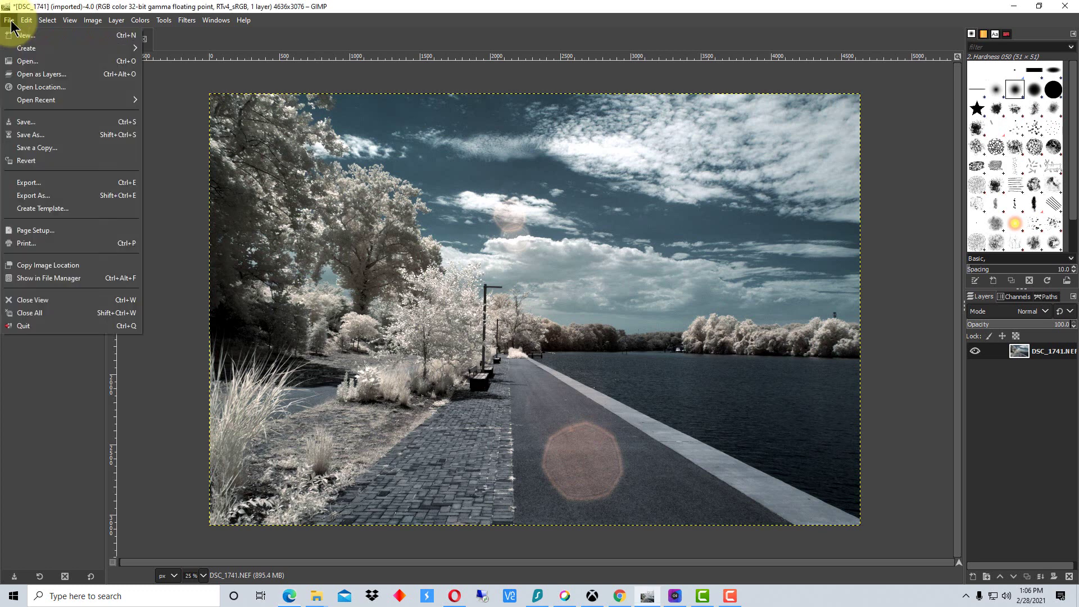
pyautogui.click(28, 65)
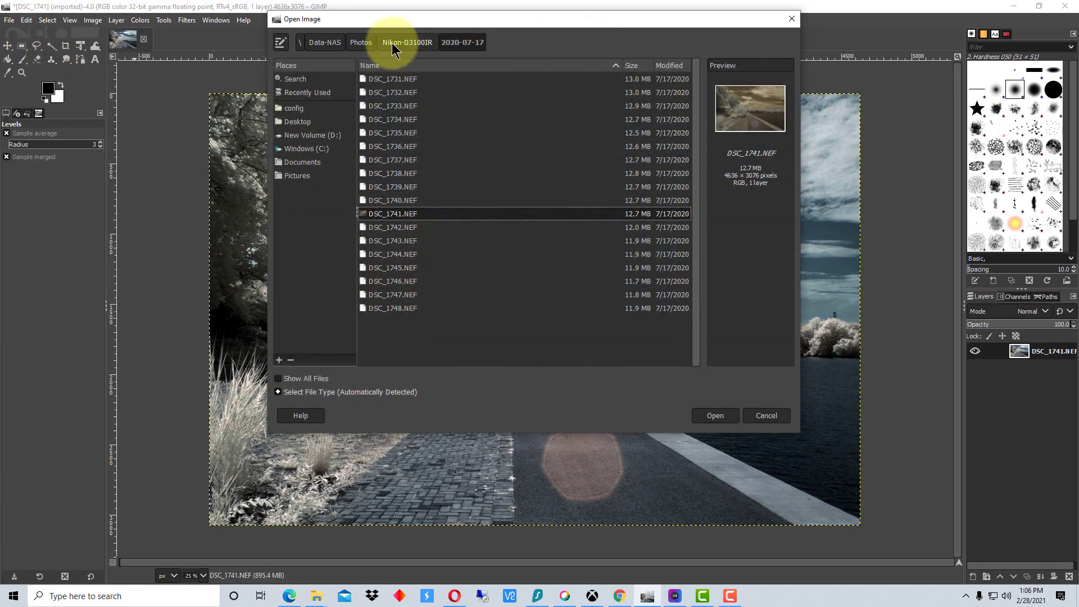
pyautogui.click(361, 44)
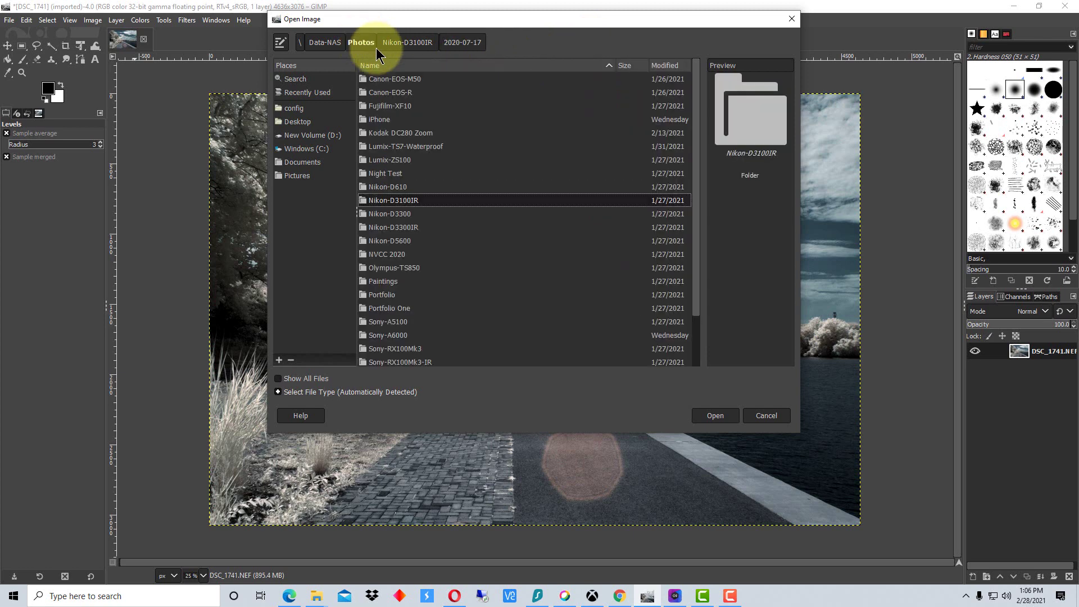
pyautogui.doubleClick(412, 227)
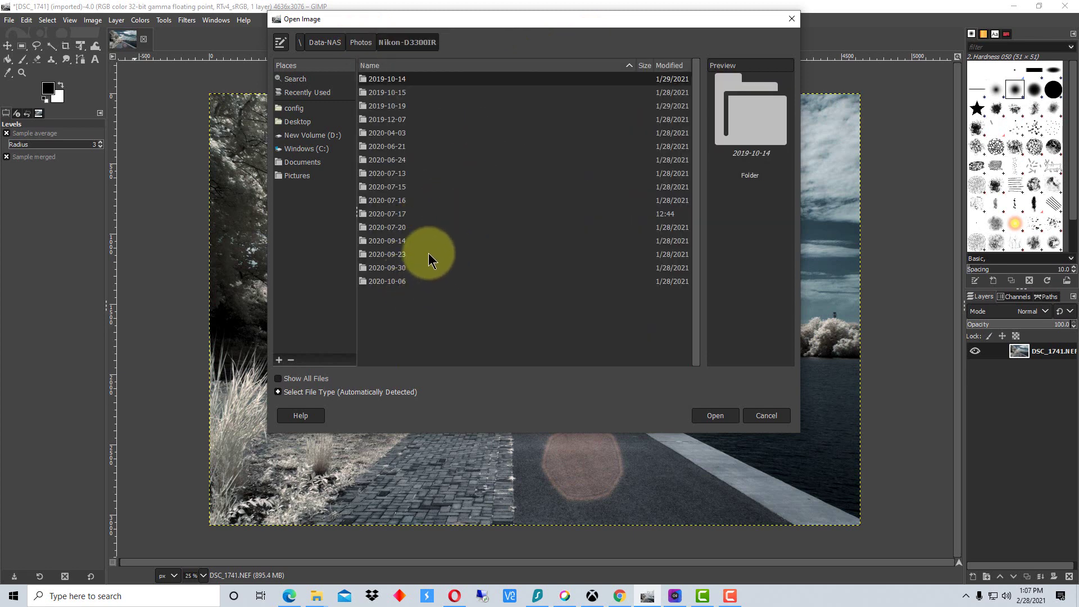
pyautogui.doubleClick(405, 215)
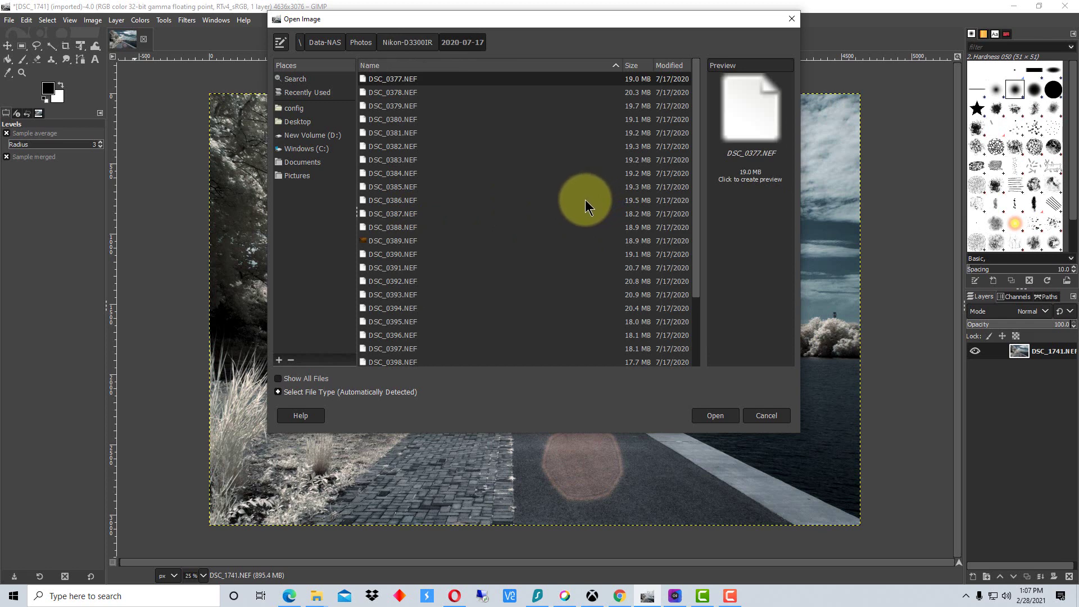
pyautogui.click(402, 241)
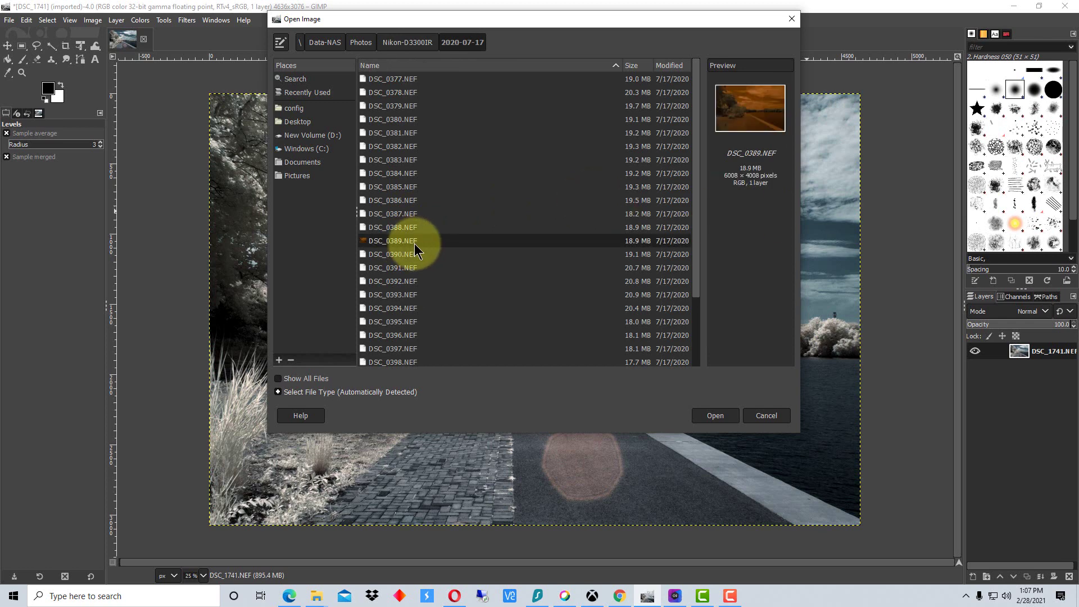
pyautogui.click(717, 416)
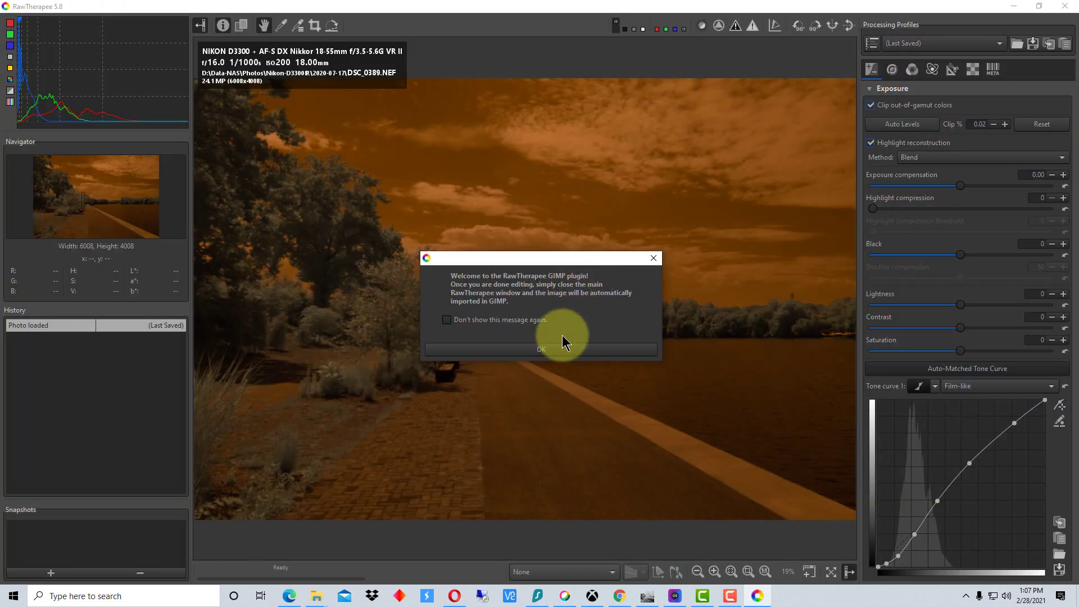
# - Dismiss RawTherapee's welcome message and close it to send DSC_0389 to GIMP unedited
pyautogui.click(559, 343)
pyautogui.click(1068, 5)
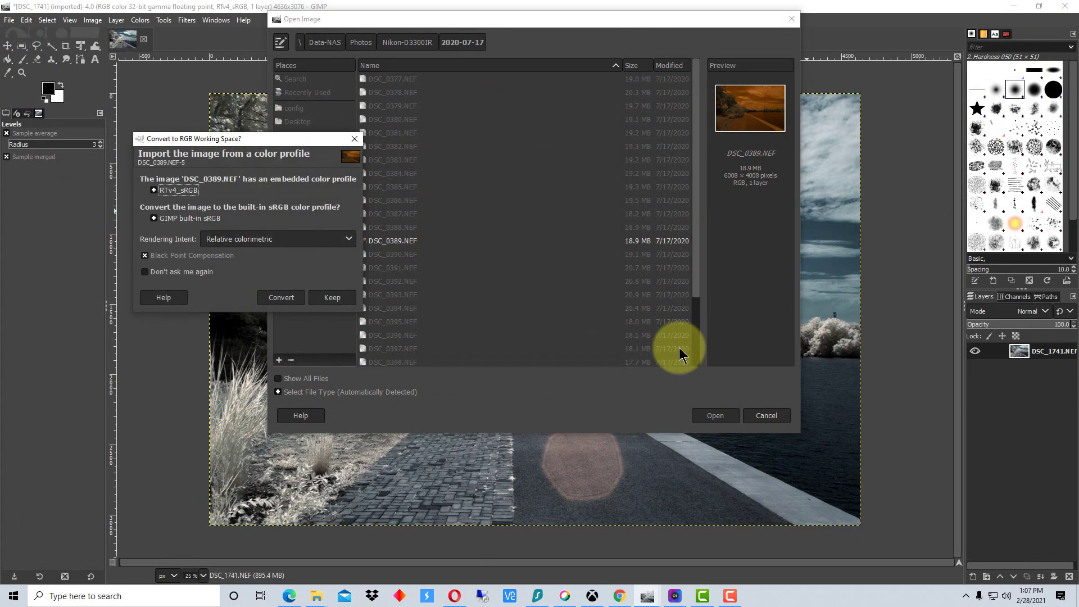
# - Keep DSC_0389's embedded RTv4_sRGB colour profile when it opens
pyautogui.click(332, 299)
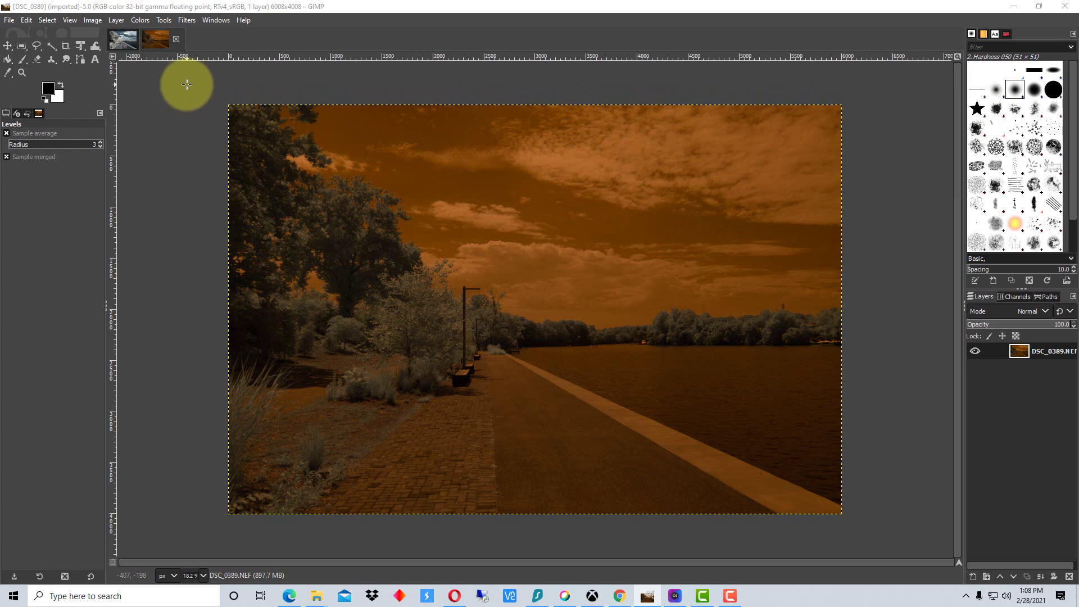
# - Apply Colors > Auto > White Balance to DSC_0389, making the sky yellow and the foliage blue
pyautogui.click(142, 20)
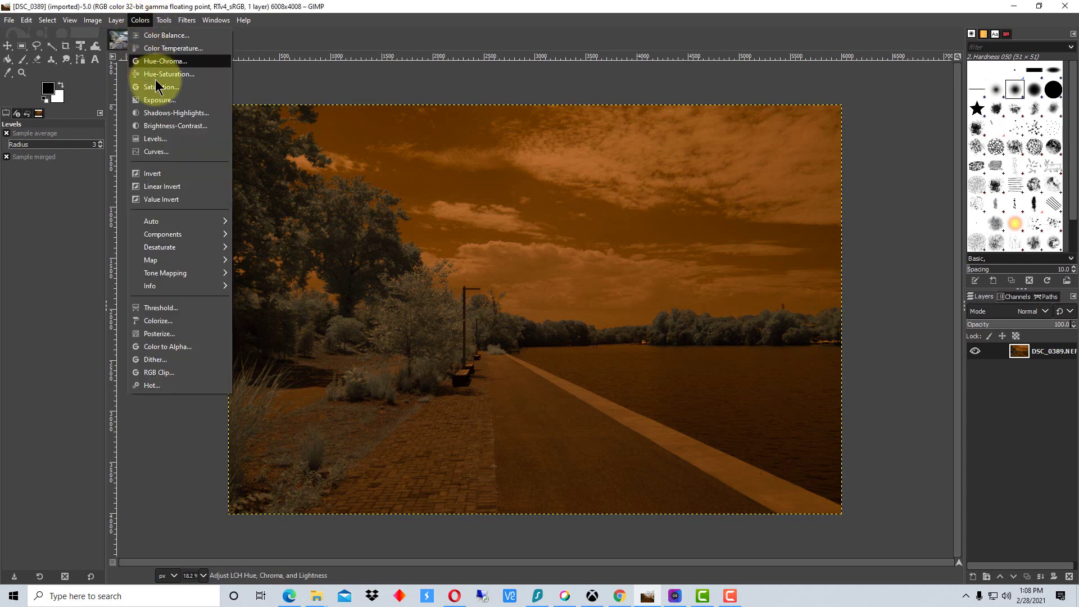
pyautogui.moveTo(180, 222)
pyautogui.click(288, 231)
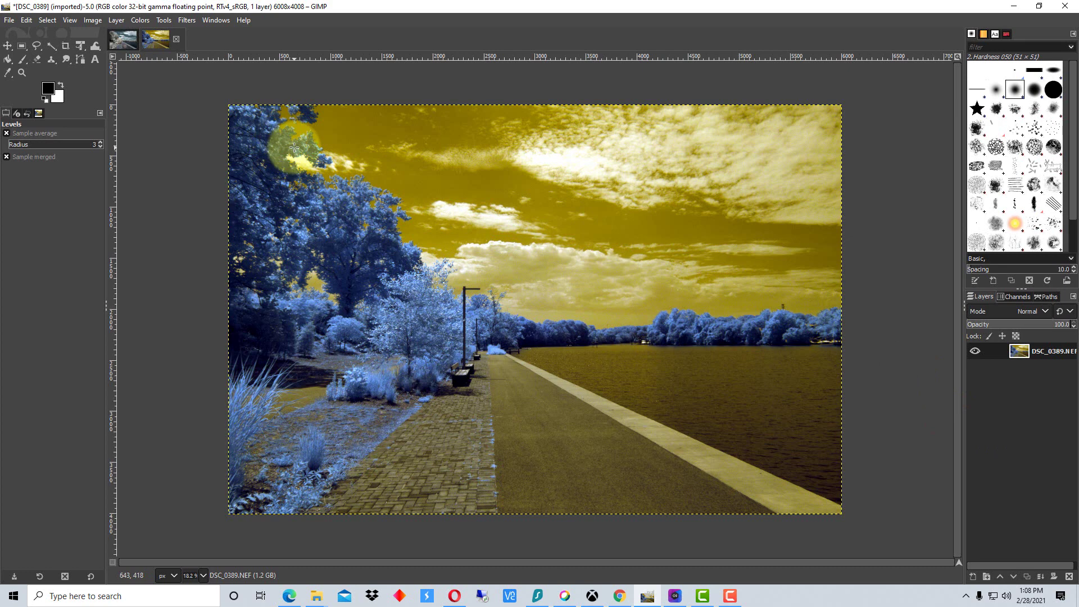
# - Open the Channel Mixer and start adjusting the Red in Red, Blue in Red, Red in Blue and Blue in Blue amounts
pyautogui.click(146, 23)
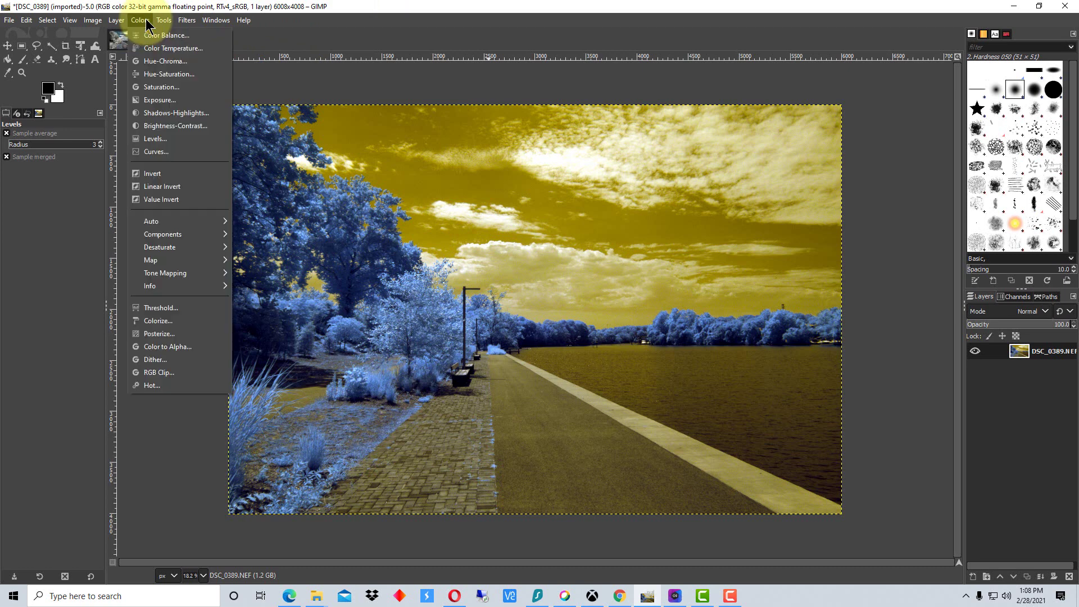
pyautogui.moveTo(216, 239)
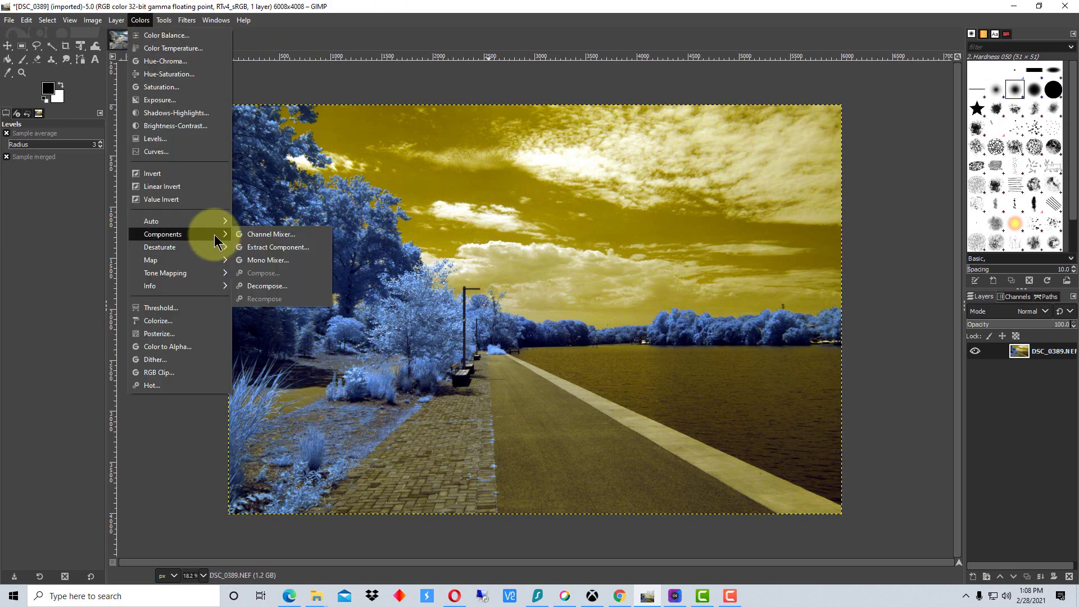
pyautogui.click(270, 235)
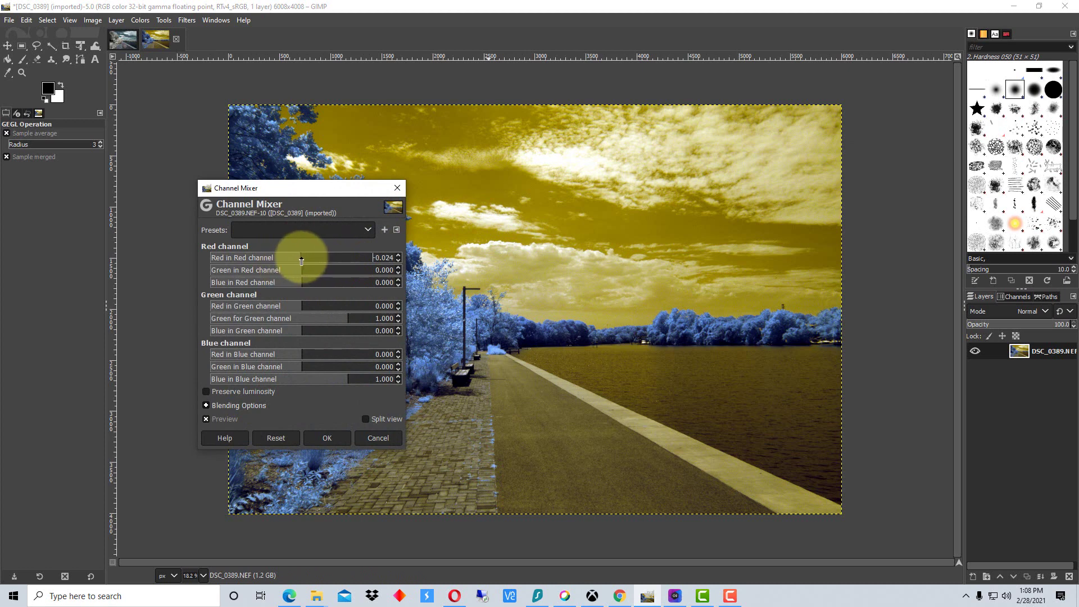
pyautogui.click(302, 258)
pyautogui.click(350, 282)
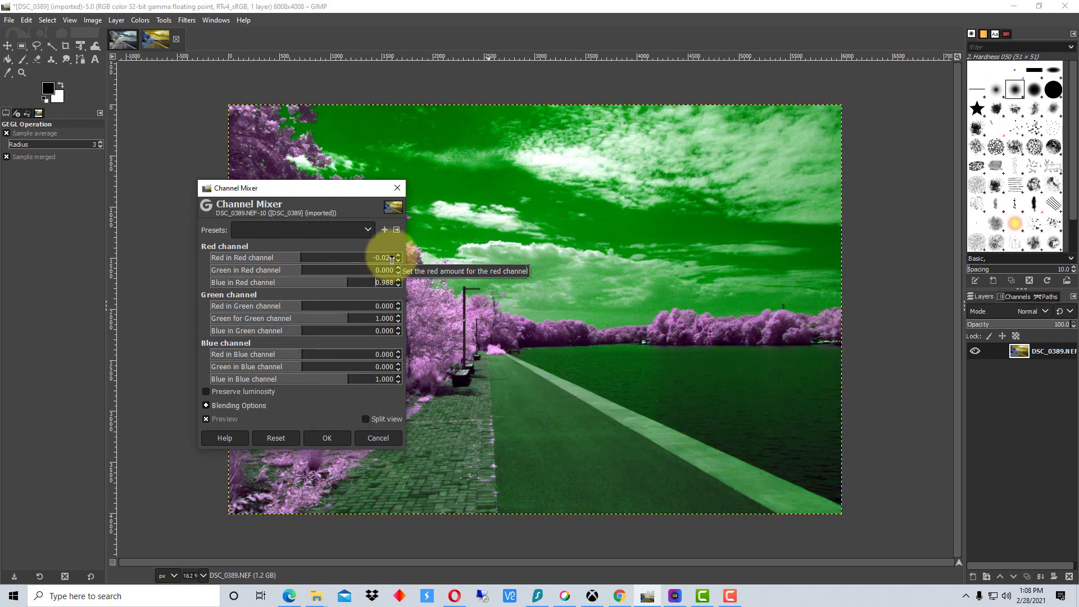
pyautogui.click(345, 355)
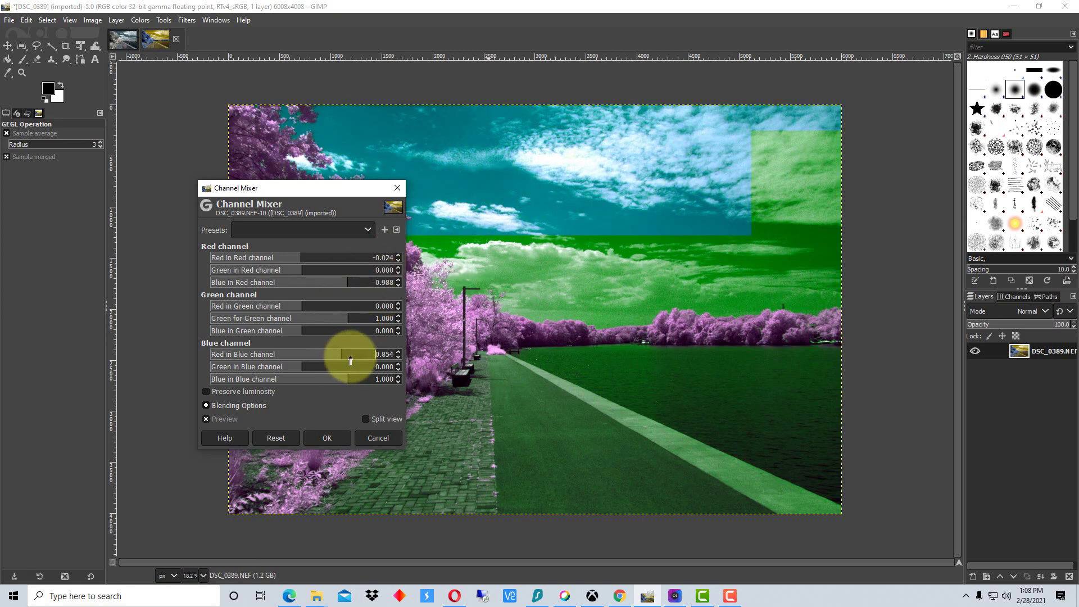
pyautogui.click(304, 382)
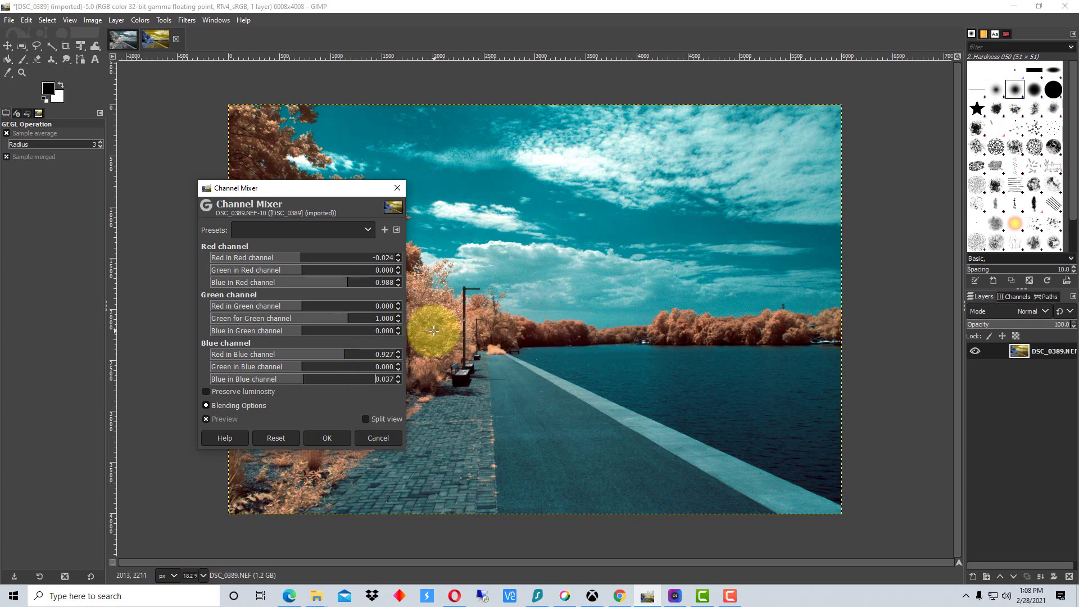
# - Set the red output channel to Red in Red 0 and Blue in Red 1
pyautogui.click(391, 257)
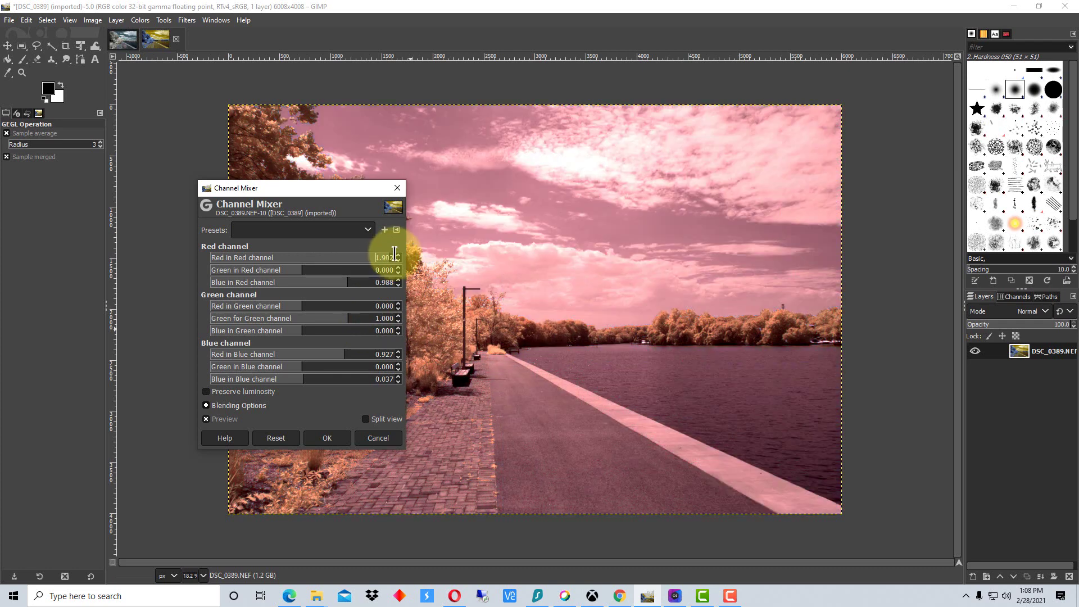
pyautogui.click(395, 254)
pyautogui.press('BackSpace')
pyautogui.press('BackSpace')
pyautogui.press('BackSpace')
pyautogui.press('BackSpace')
pyautogui.write('0')
pyautogui.click(392, 282)
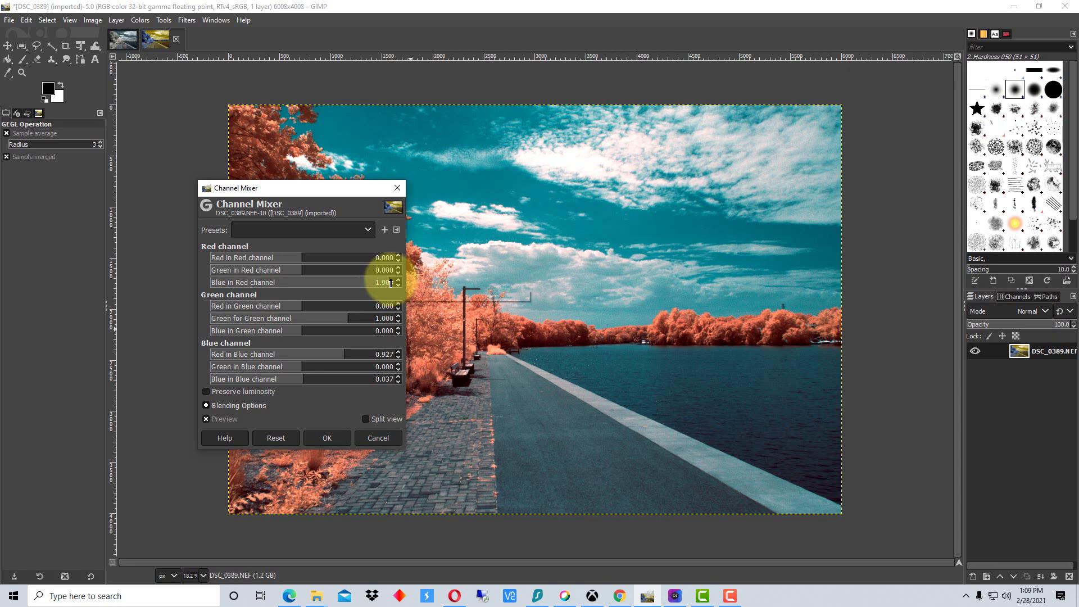
pyautogui.press('BackSpace')
pyautogui.press('BackSpace')
pyautogui.press('BackSpace')
pyautogui.press('BackSpace')
pyautogui.press('BackSpace')
pyautogui.write('1')
pyautogui.press('Return')
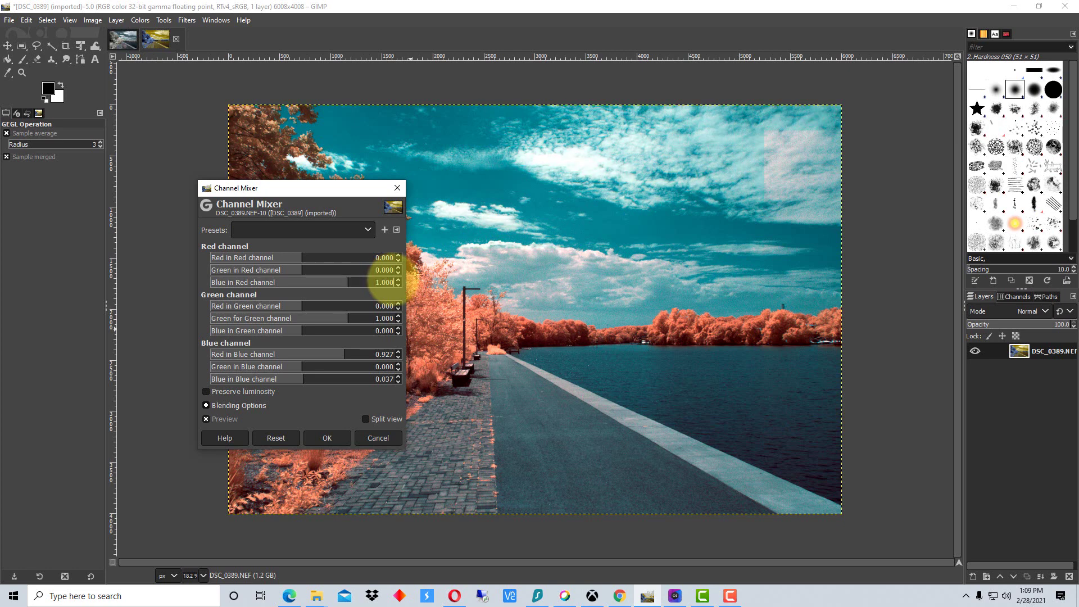
# - Set Red in Blue to 1 and Blue in Blue to 0, then apply the channel swap
pyautogui.click(386, 354)
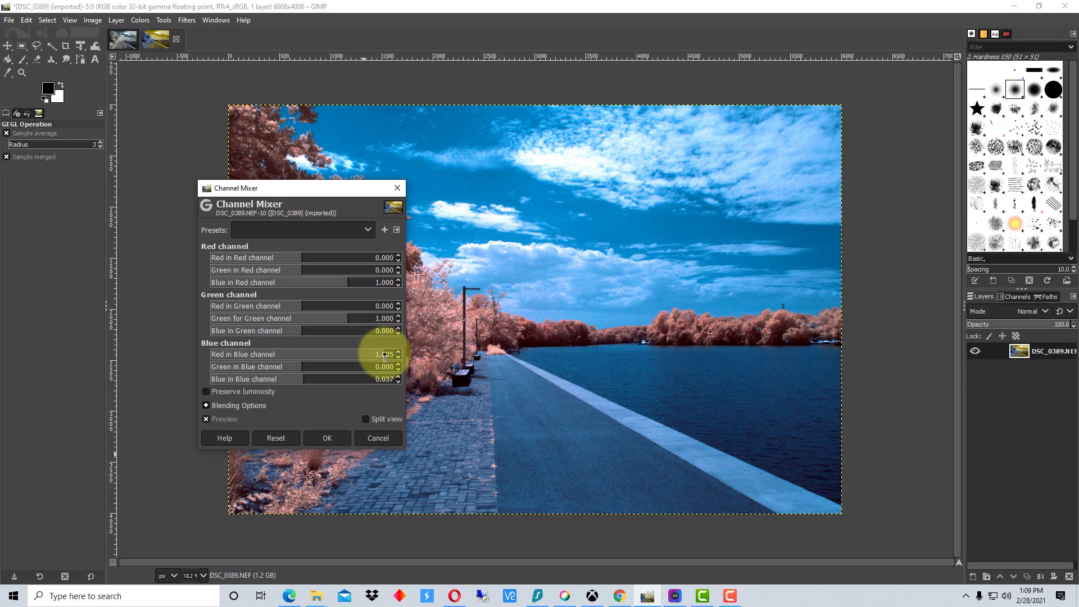
pyautogui.doubleClick(385, 355)
pyautogui.write('1.80')
pyautogui.press('Return')
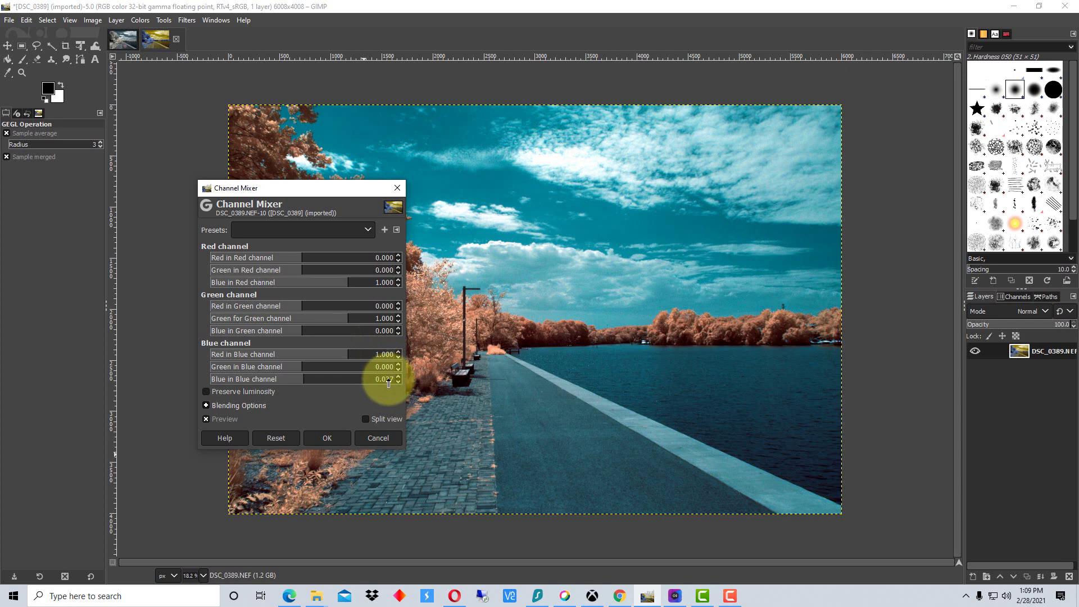
pyautogui.click(388, 380)
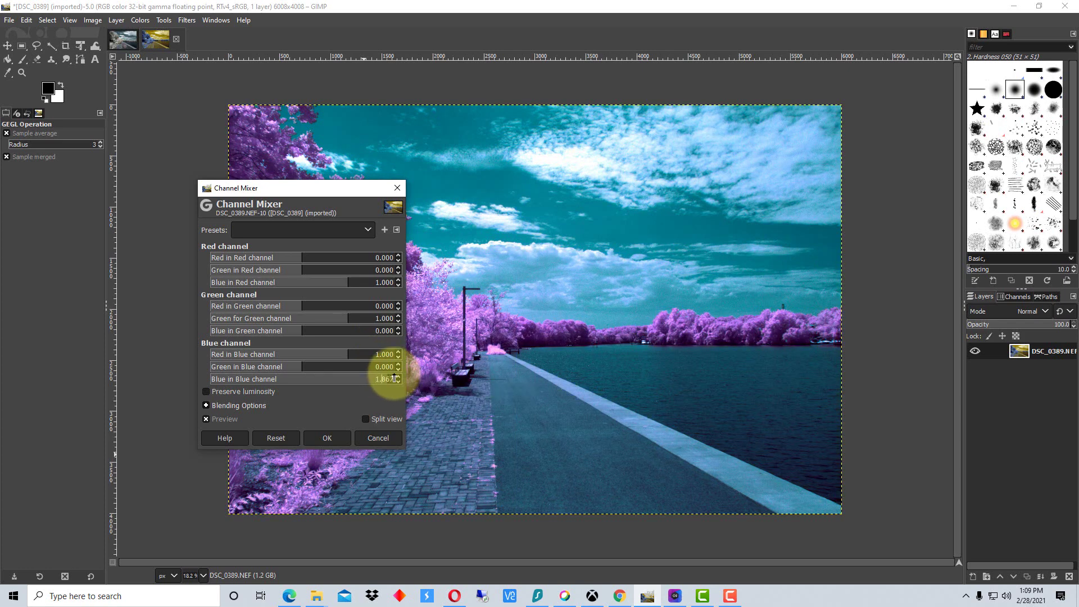
pyautogui.tripleClick(394, 378)
pyautogui.write('1')
pyautogui.press('Return')
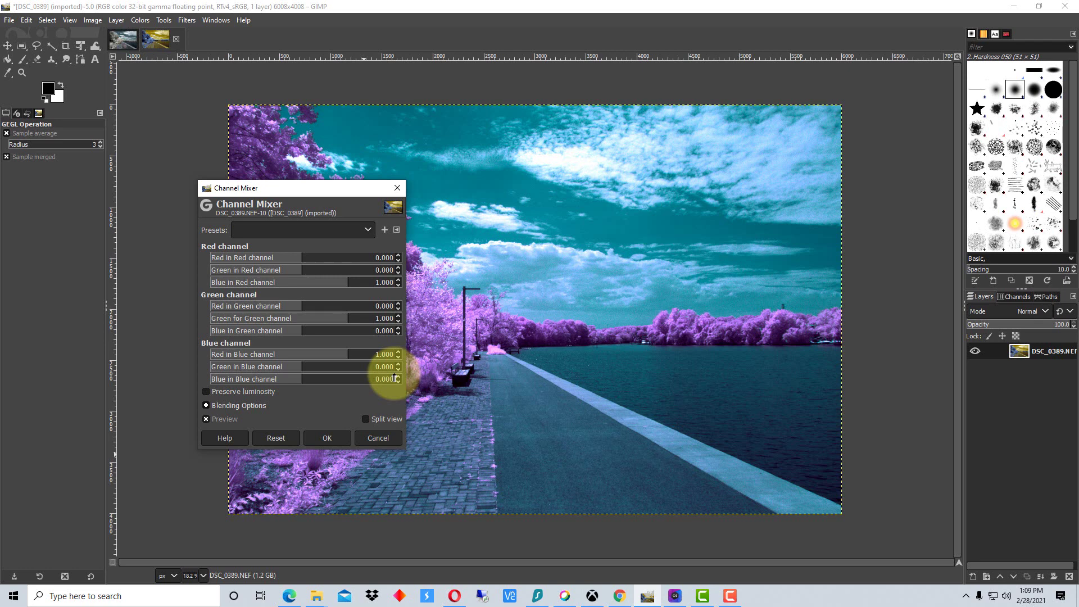
pyautogui.click(337, 438)
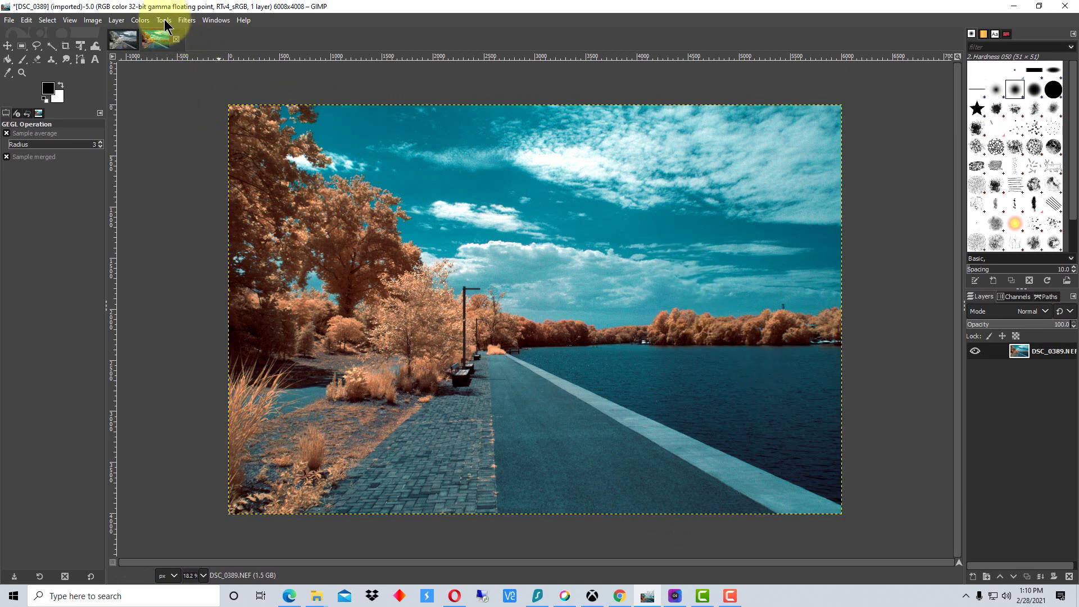
pyautogui.click(141, 23)
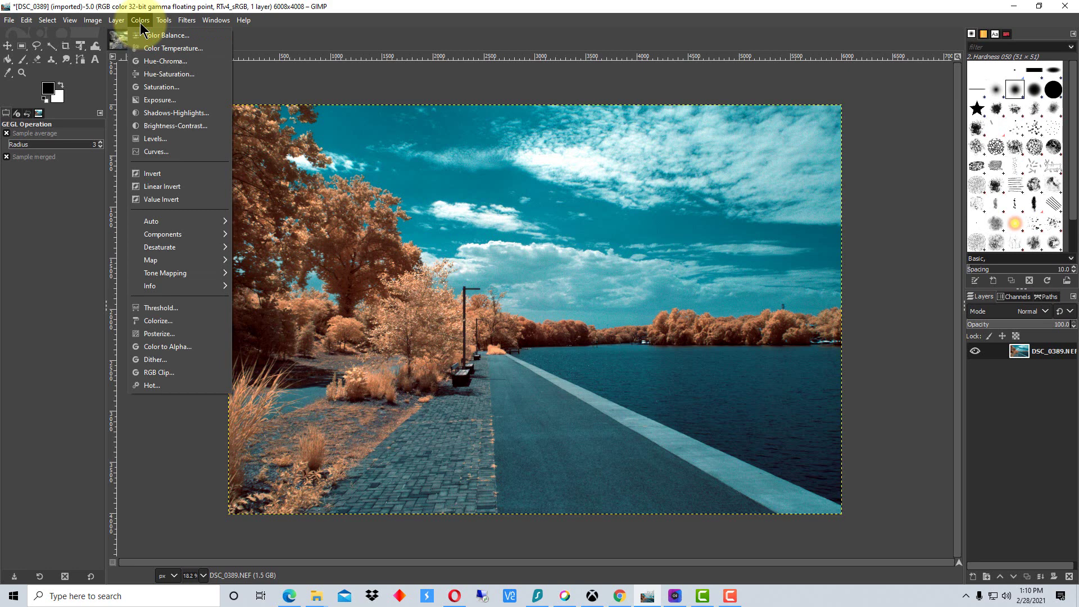
pyautogui.click(192, 138)
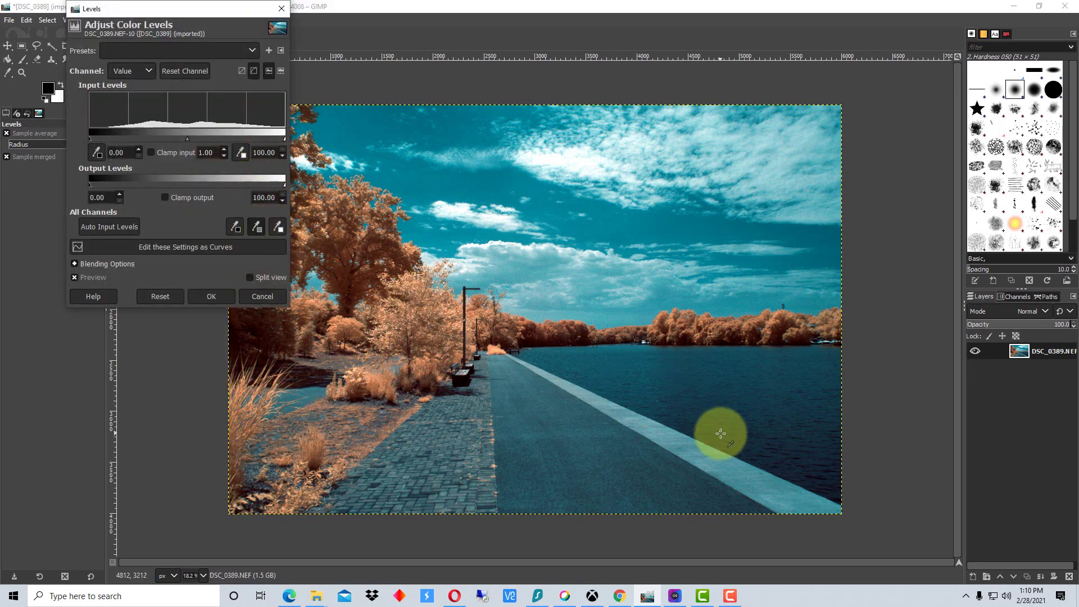
pyautogui.click(576, 465)
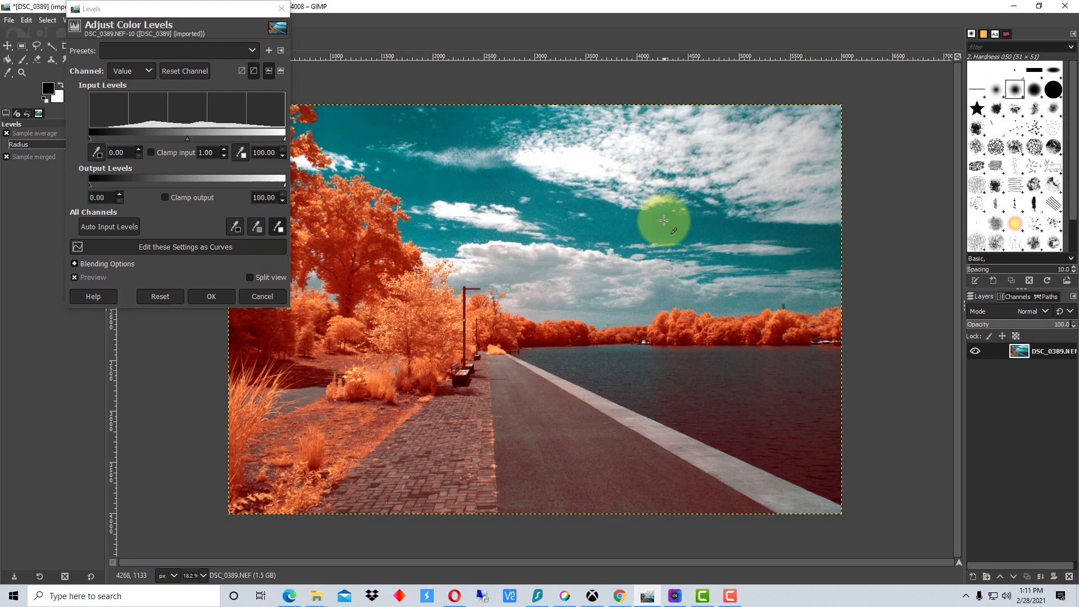
pyautogui.click(263, 298)
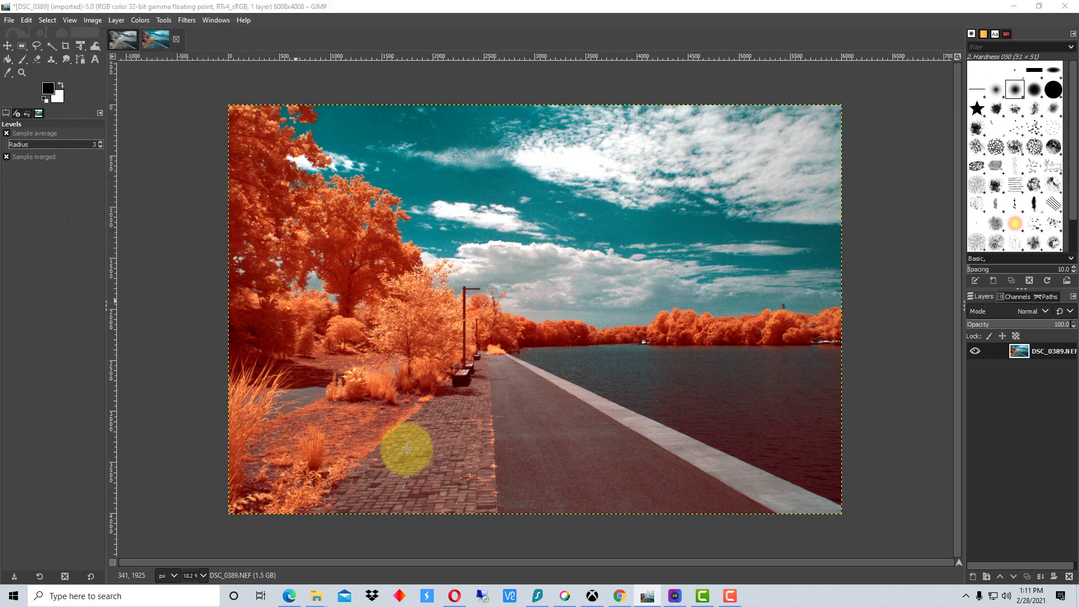